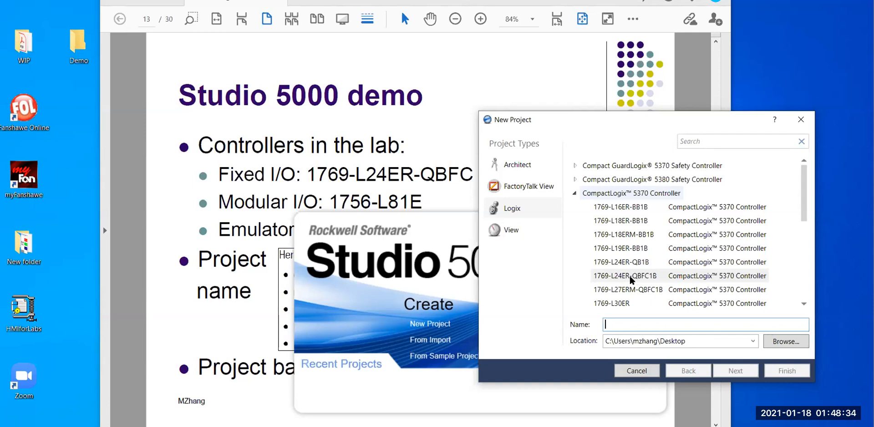
- Choose the 1769-L24ER-QBFC1B controller for the new project and set its location to the Demo folder on the desktop
click(631, 277)
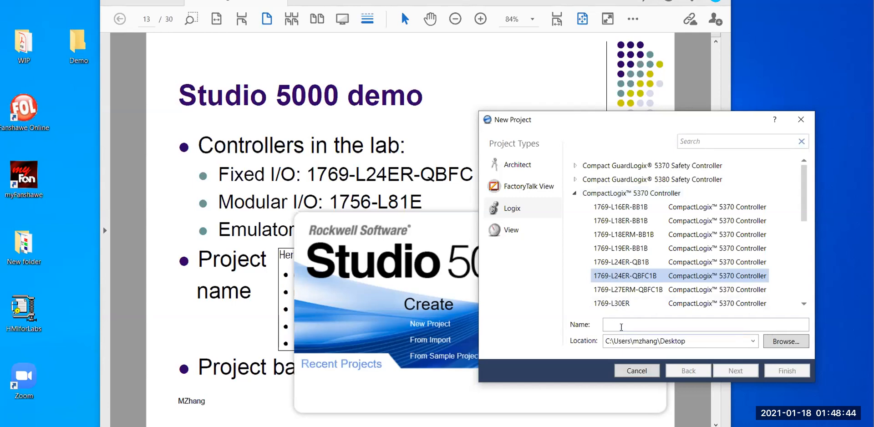
click(787, 341)
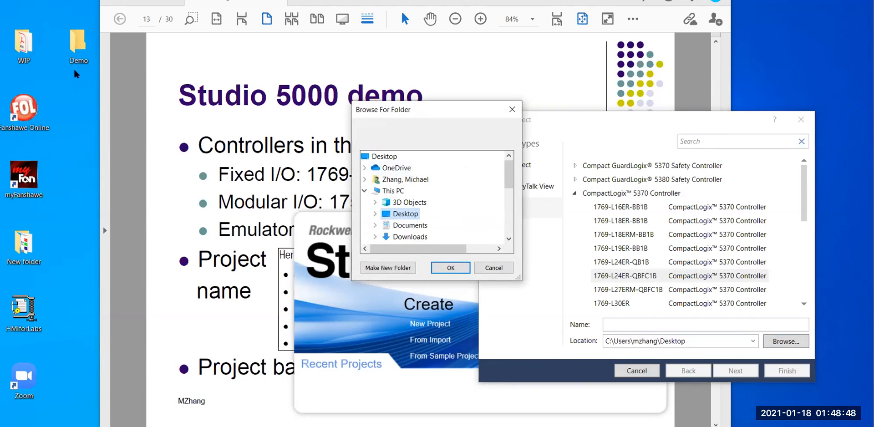
mouse_move(509, 175)
mouse_down()
mouse_move(508, 192)
mouse_move(509, 177)
mouse_up()
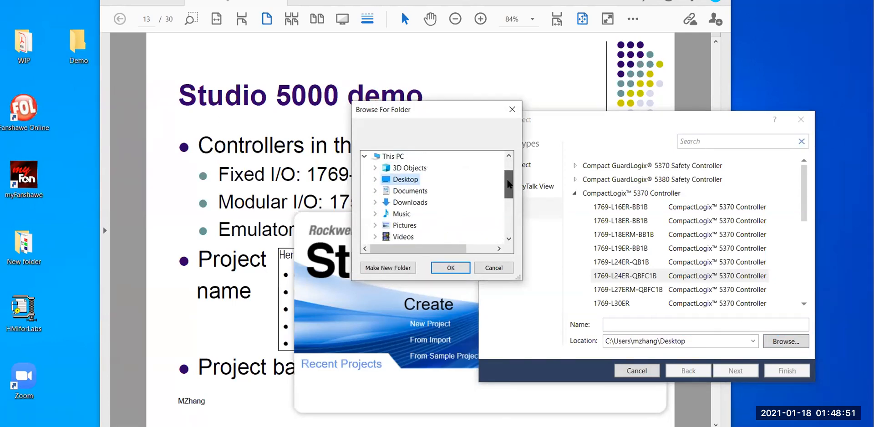
click(374, 179)
click(411, 191)
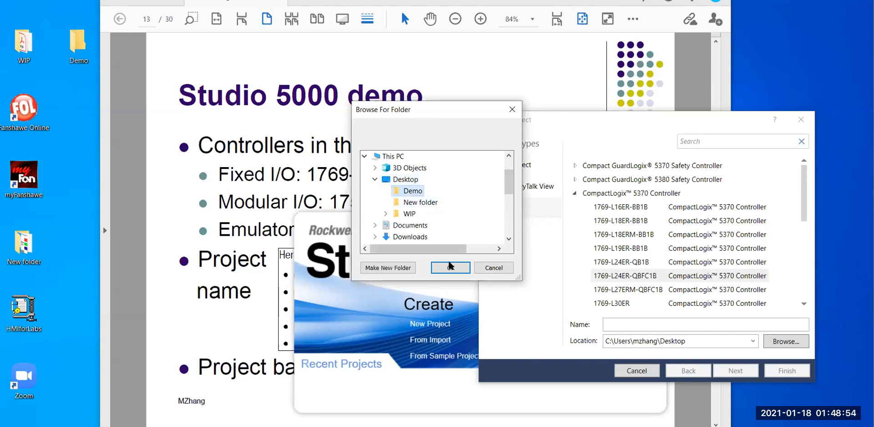
click(450, 269)
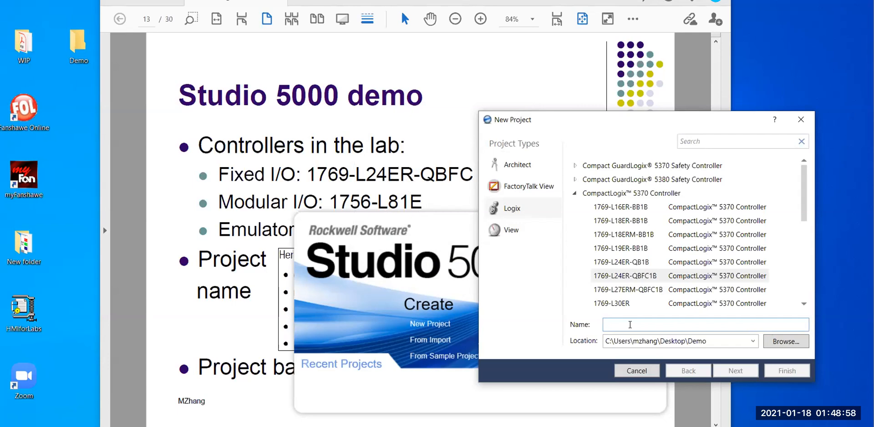
- Name the project Fixed and create it with revision 32 and No Protection
text(T)
key(BackSpace)
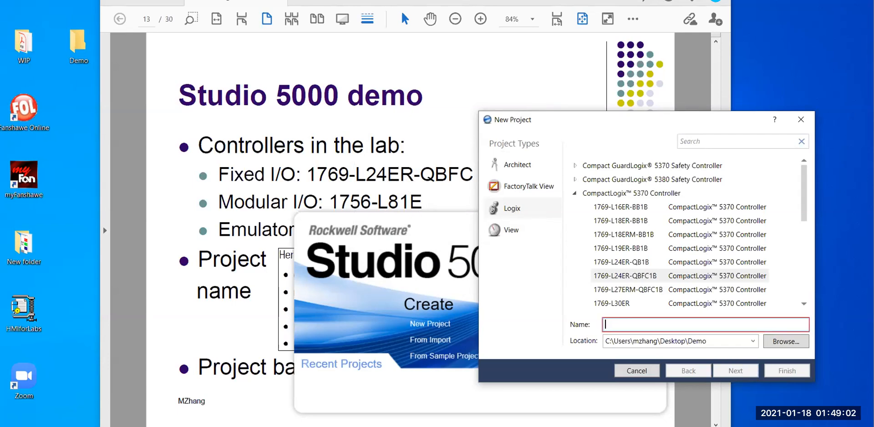
text(Fixed)
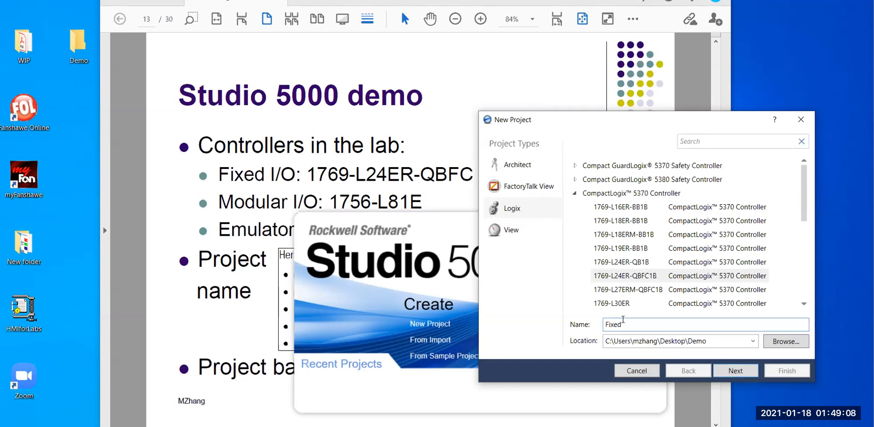
click(727, 373)
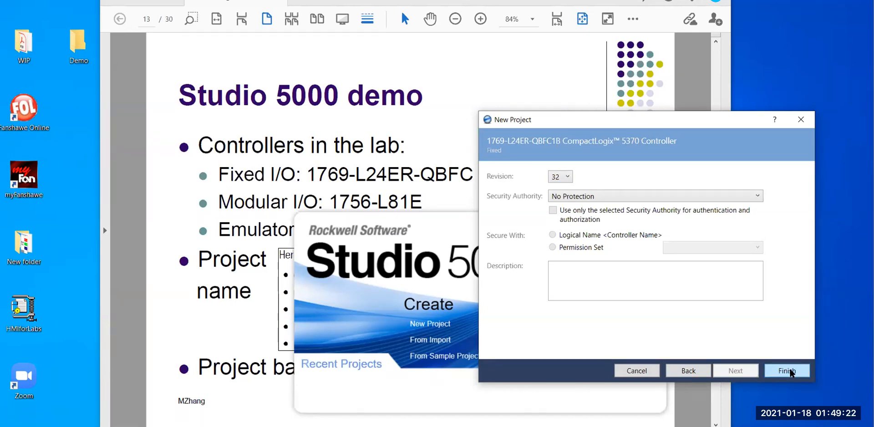
click(791, 372)
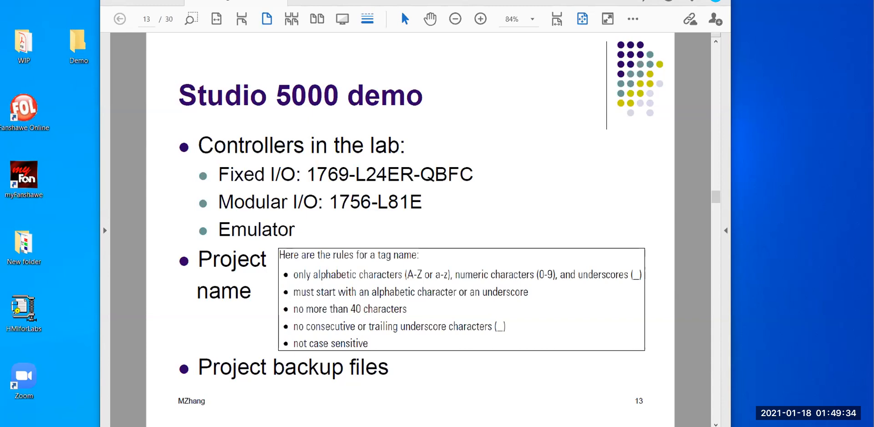
- Reposition and enlarge the Logix Designer window, widen the Controller Organizer, and give its project tree more height
mouse_move(407, 426)
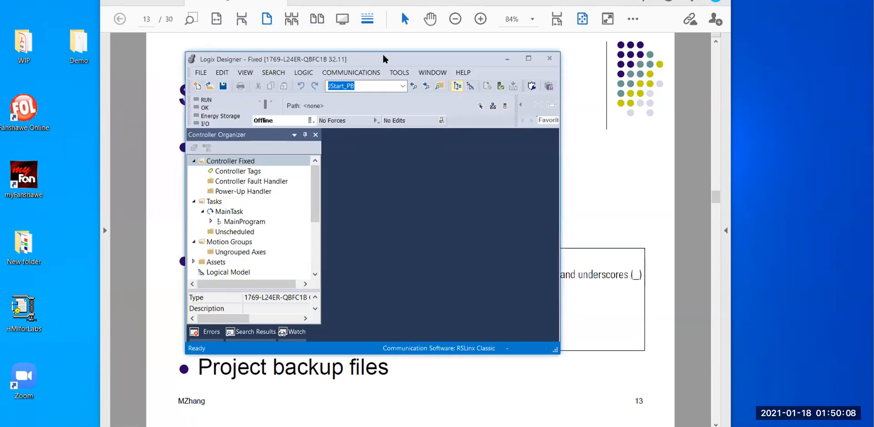
drag(383, 59, 545, 43)
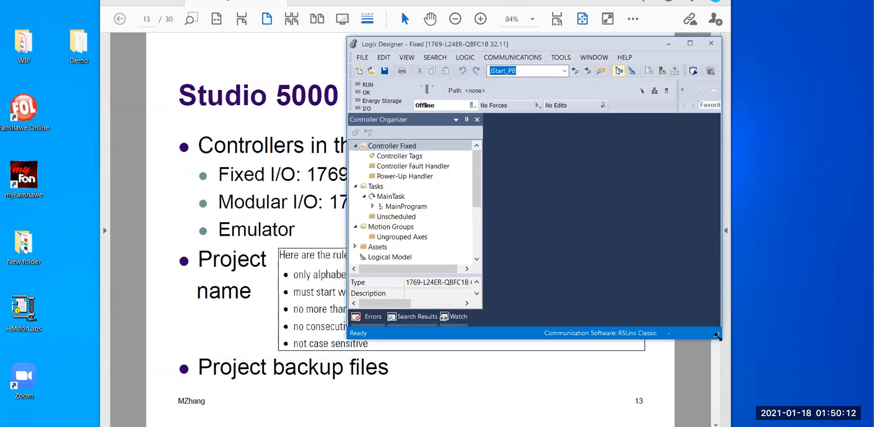
drag(717, 335, 857, 418)
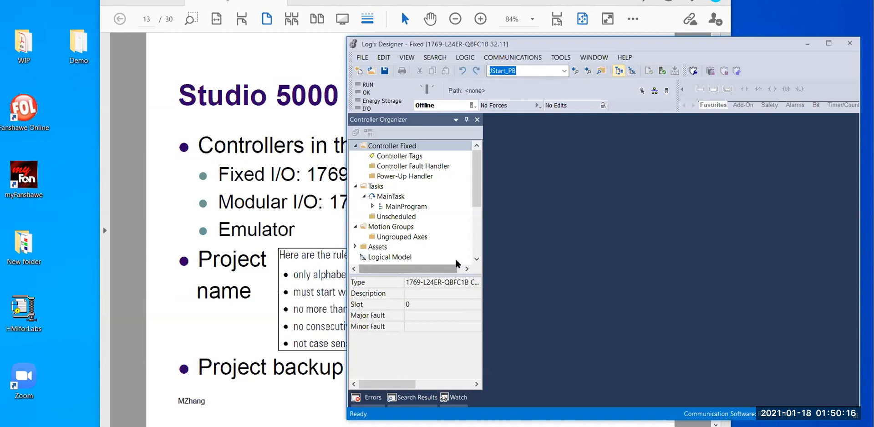
drag(490, 248, 502, 249)
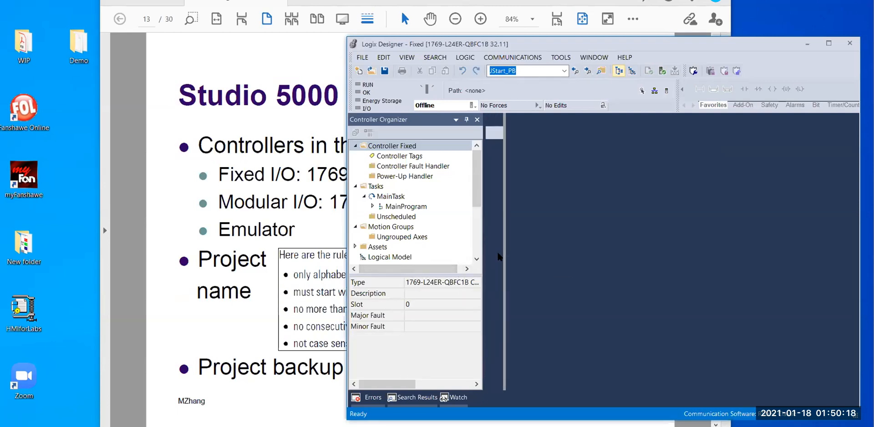
click(440, 287)
drag(440, 287, 441, 300)
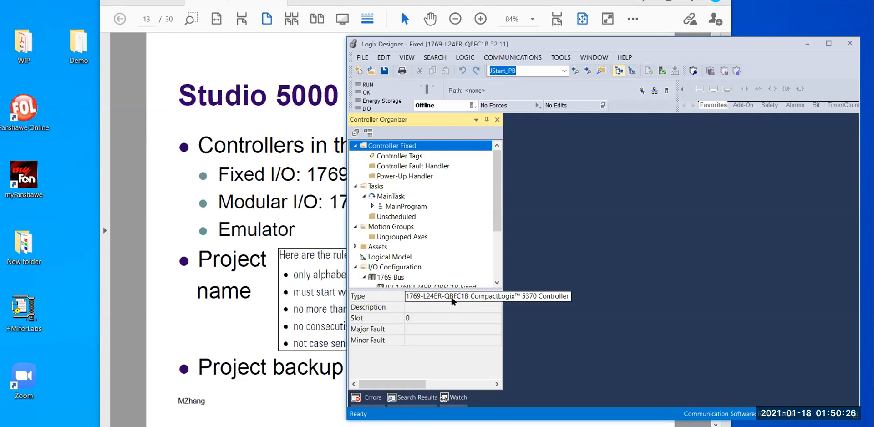
- Review the I/O Configuration, including the controller on the 1769 Bus, the Embedded I/O folder and the Embedded Discrete_IO module
drag(494, 228, 494, 273)
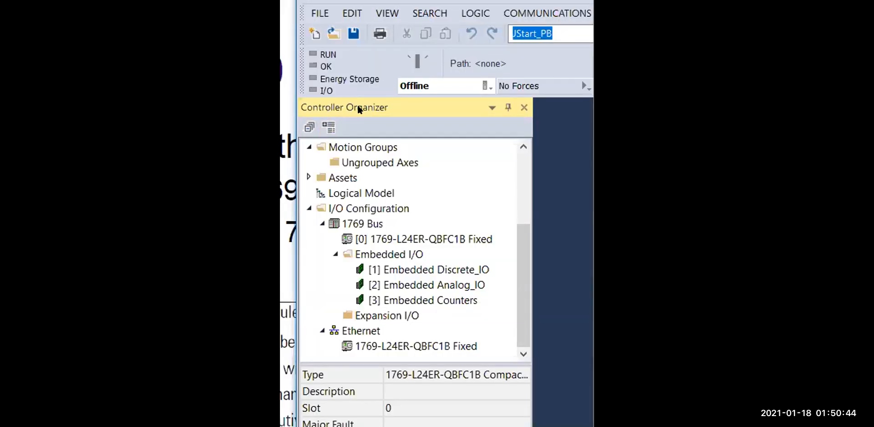
click(348, 208)
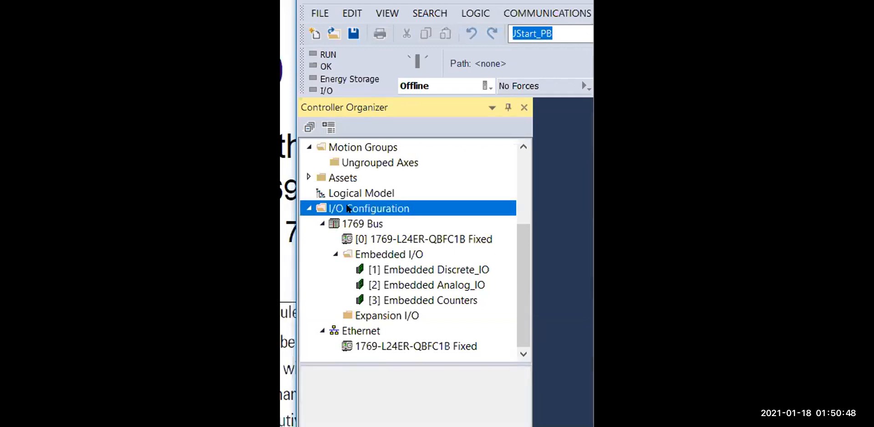
click(394, 240)
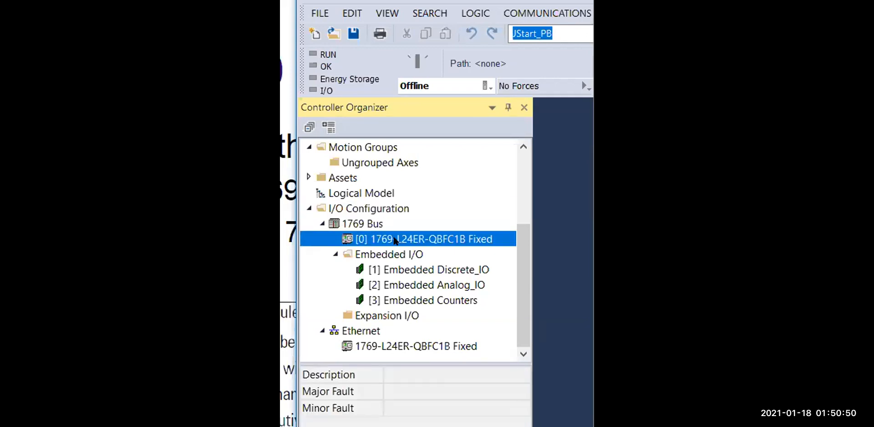
click(395, 255)
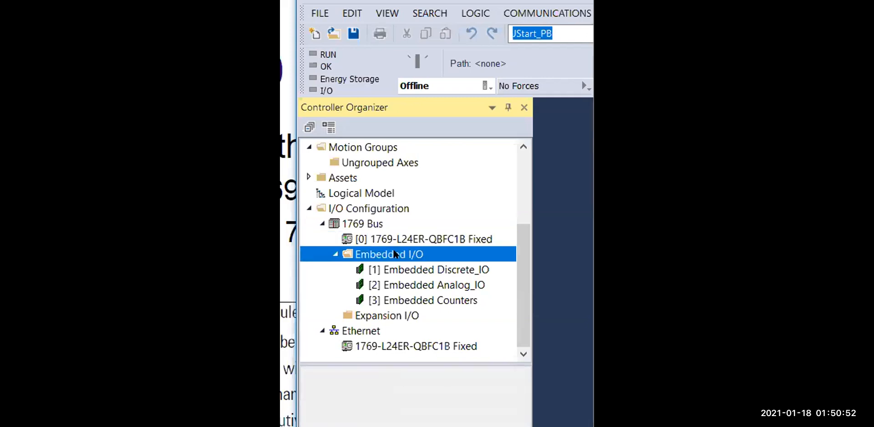
click(395, 271)
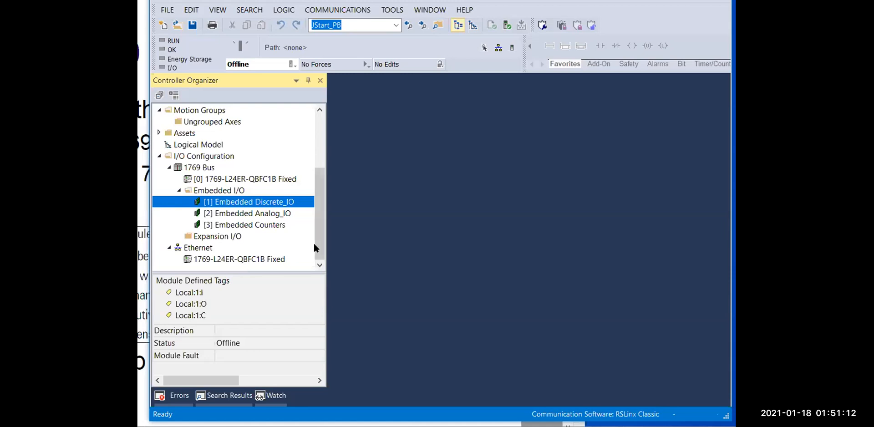
- Open the Controller Tags and examine the Local:3:O, Local:1:O and Local:2:O tags
drag(313, 242, 312, 189)
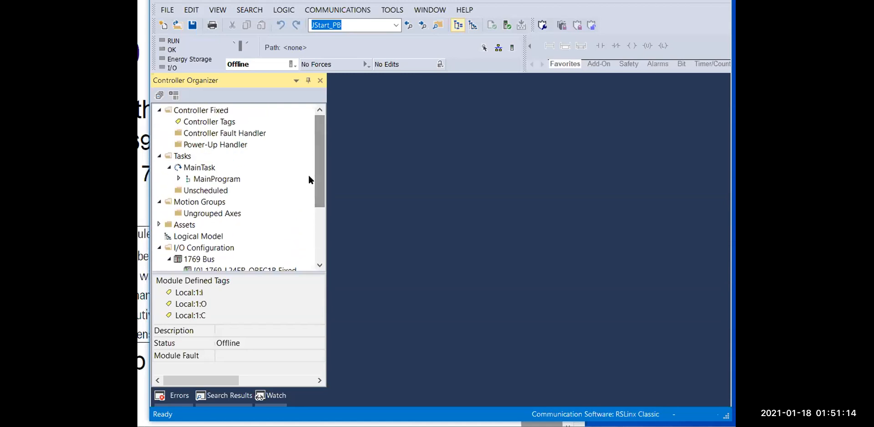
drag(314, 190, 315, 173)
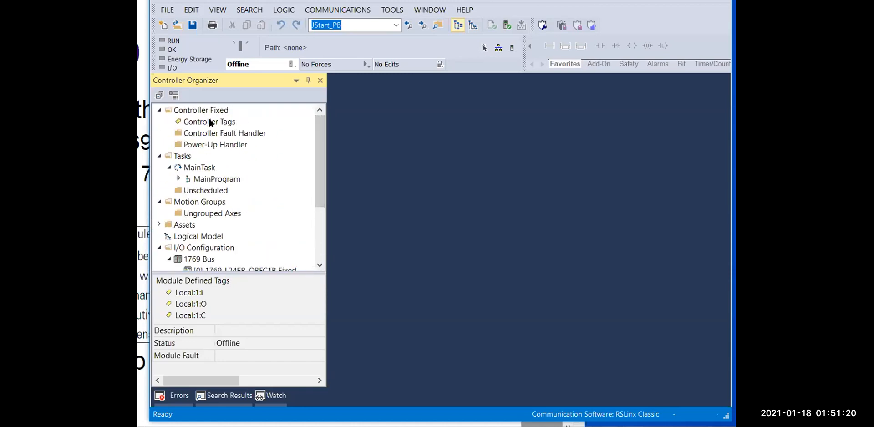
double_click(206, 122)
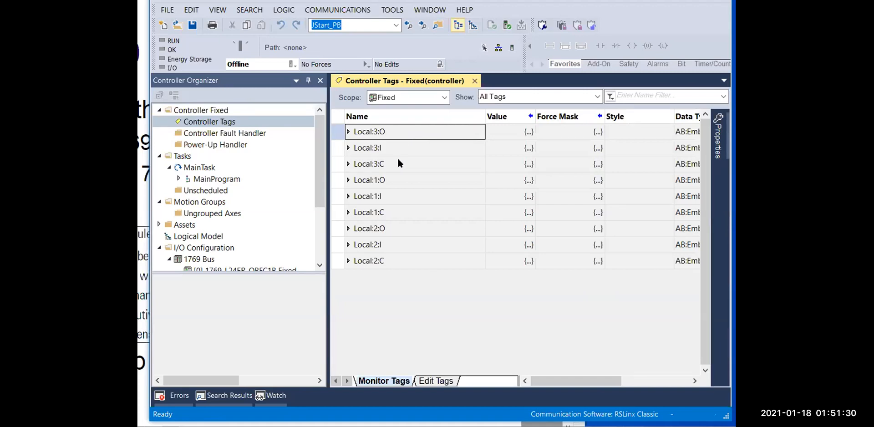
click(371, 133)
click(371, 181)
click(381, 229)
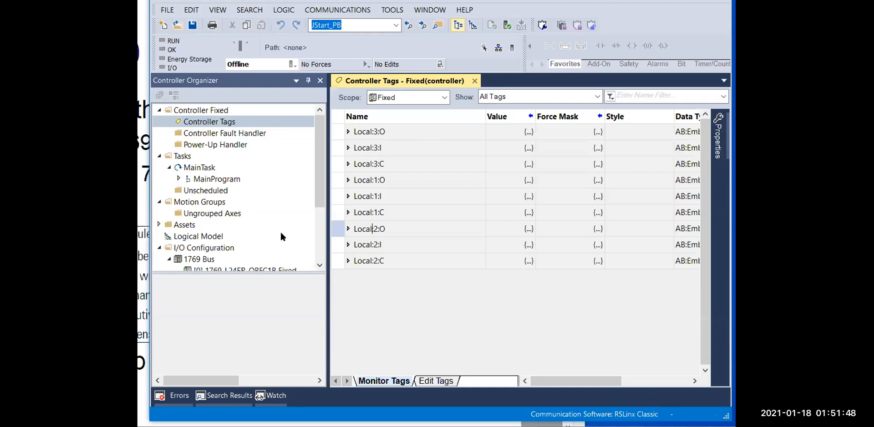
- Save a copy of the project in the Demo folder as Modular
click(162, 10)
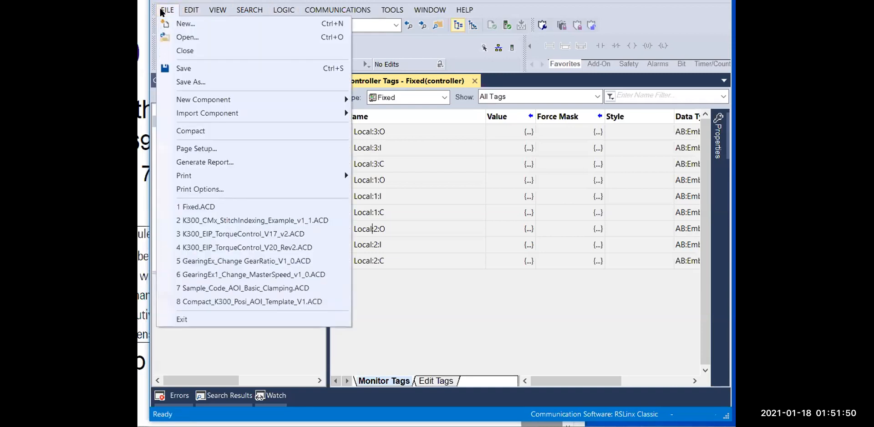
click(206, 83)
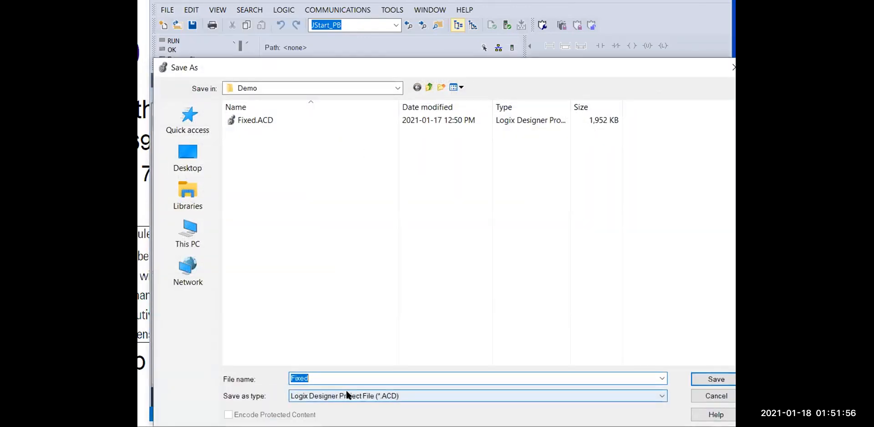
text(Modular)
click(730, 379)
click(728, 378)
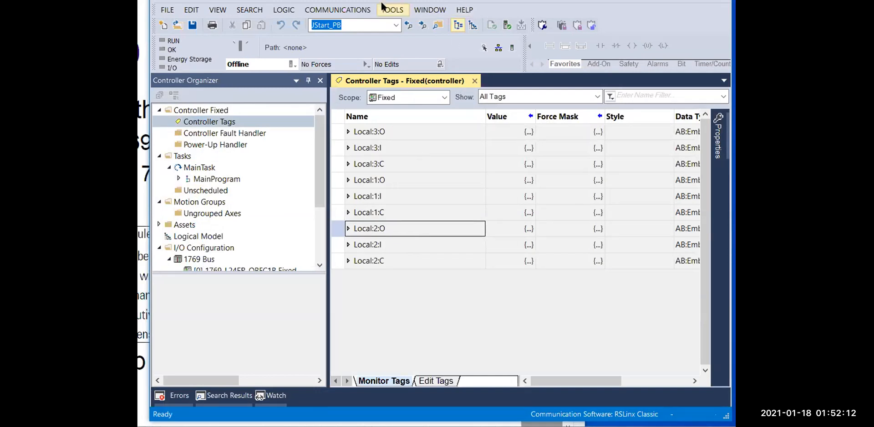
- Review the Controller Properties and the Change Controller options, and close both without changing the controller type
click(290, 64)
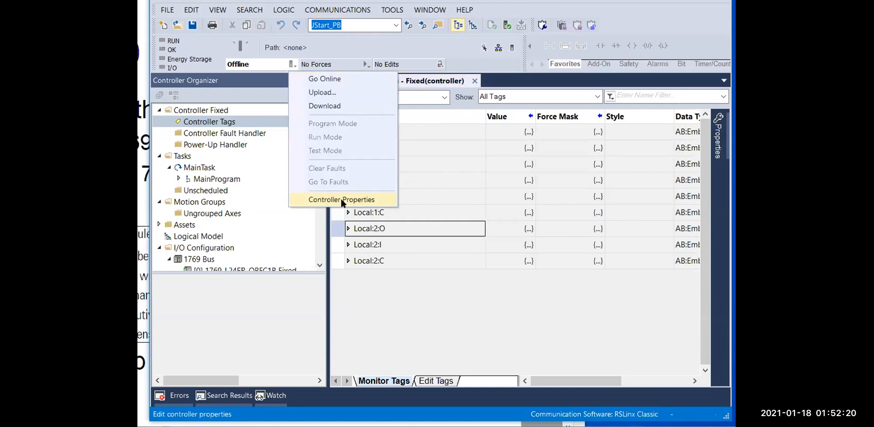
click(342, 200)
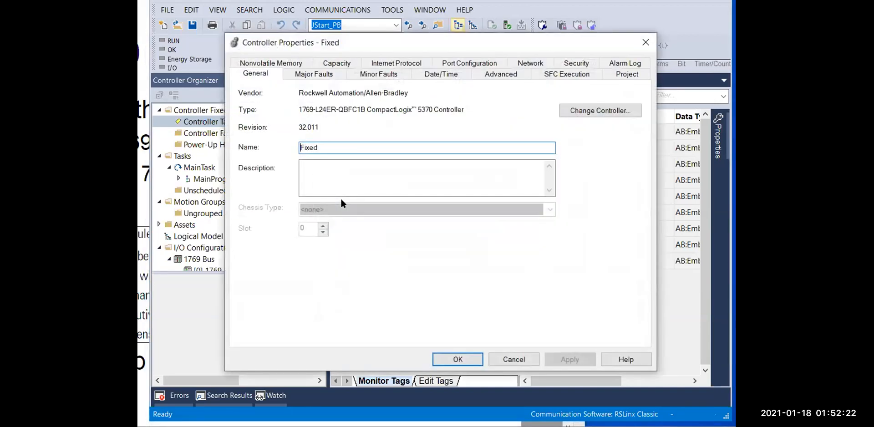
click(646, 42)
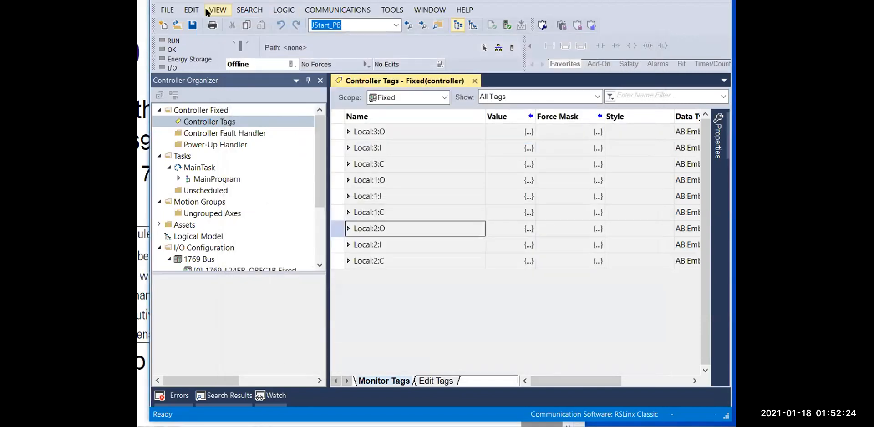
click(190, 10)
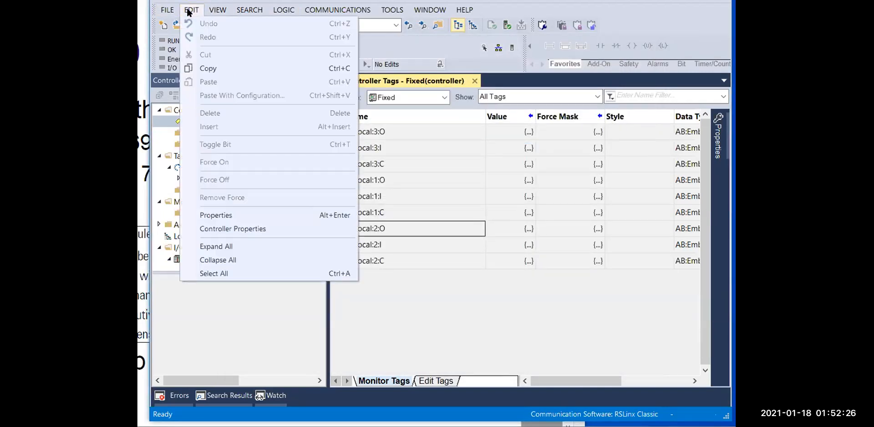
click(250, 228)
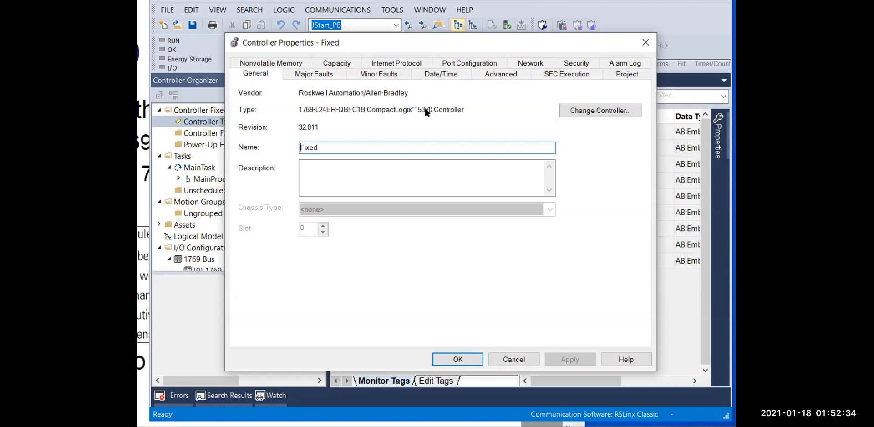
click(575, 112)
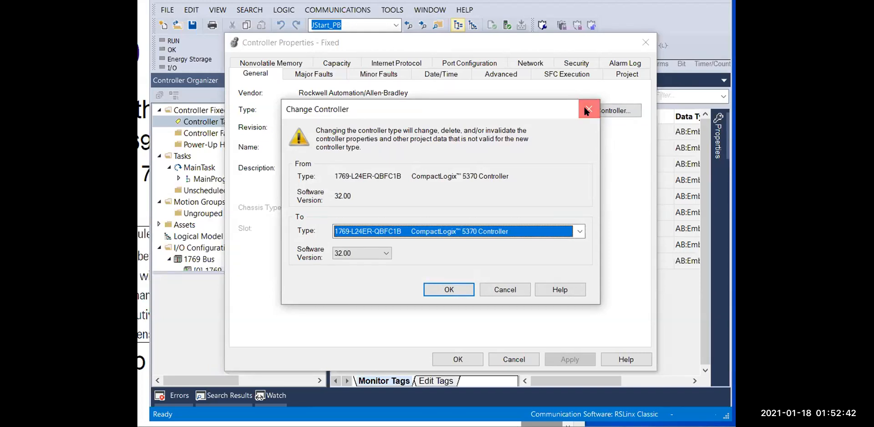
click(589, 108)
click(645, 41)
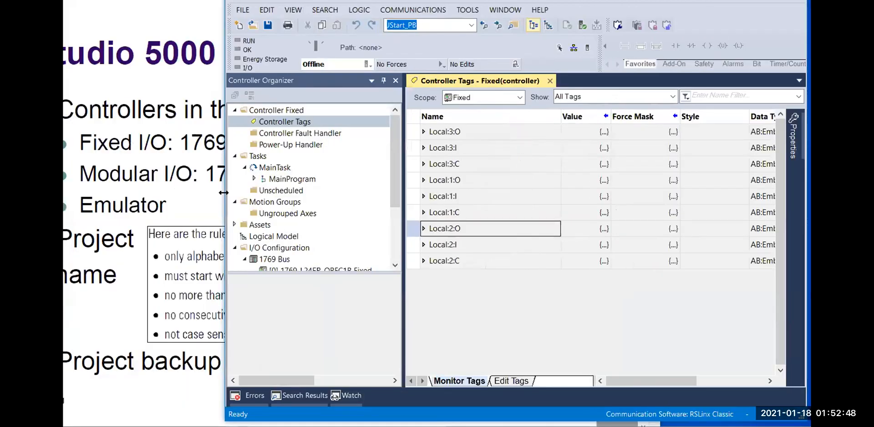
- Change the controller type in the Controller Properties to the 1756-L81E ControlLogix 5580 Controller, software version 32.00, and accept the change
drag(223, 193, 329, 193)
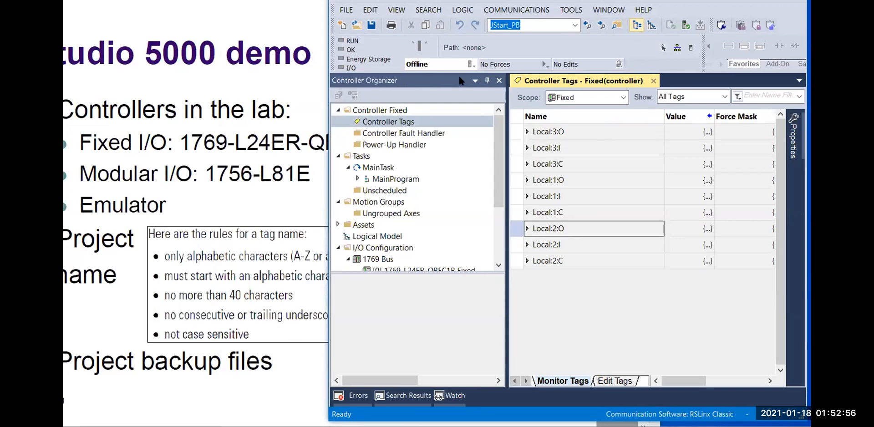
click(473, 64)
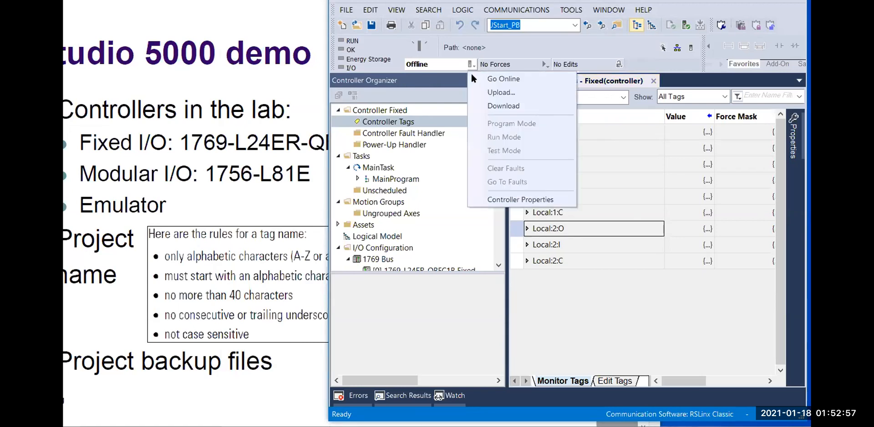
click(509, 199)
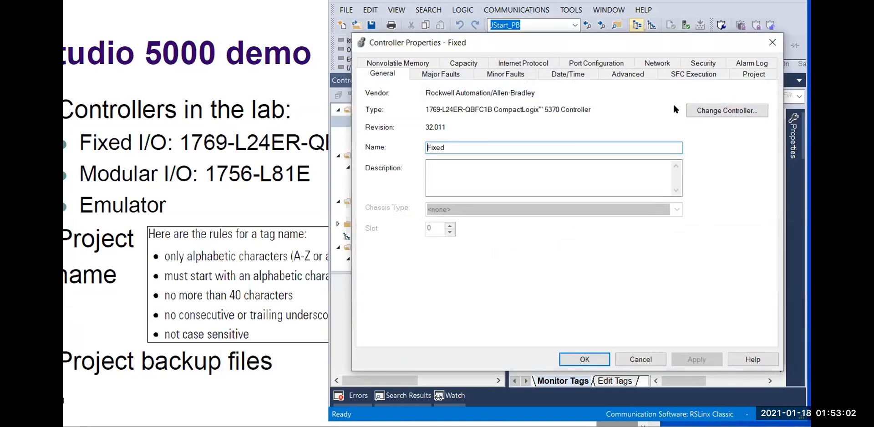
click(703, 111)
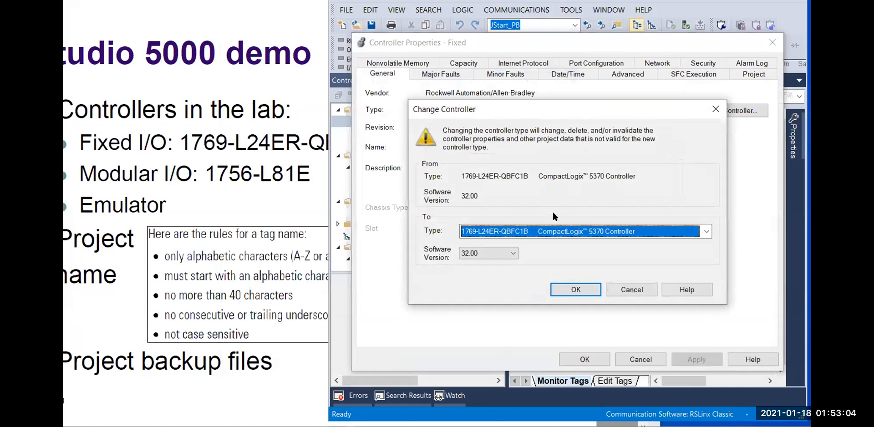
click(706, 232)
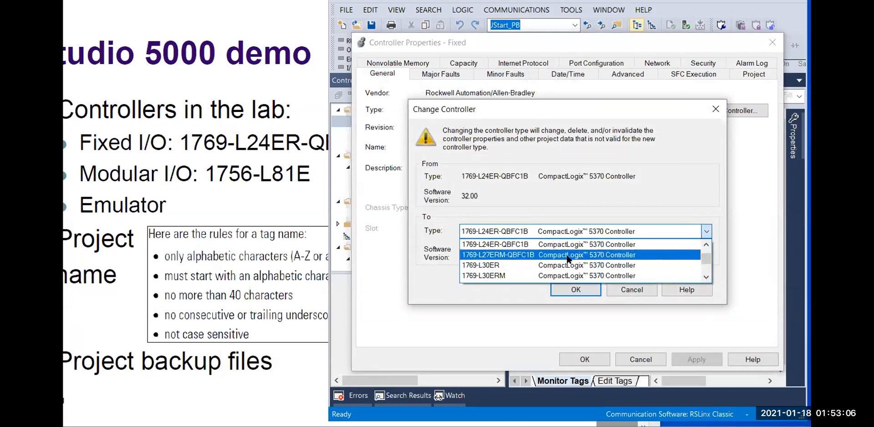
scroll(568, 258, down, 1)
scroll(568, 259, up, 1)
scroll(568, 259, up, 2)
scroll(568, 258, up, 2)
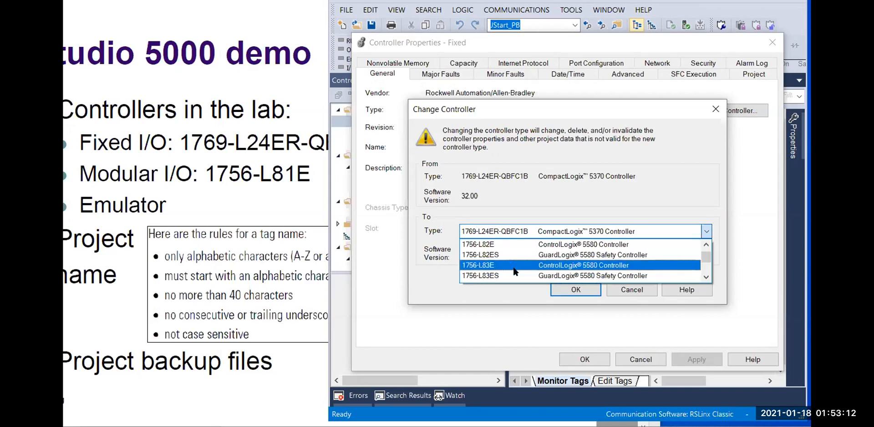
scroll(509, 261, up, 1)
scroll(507, 254, up, 1)
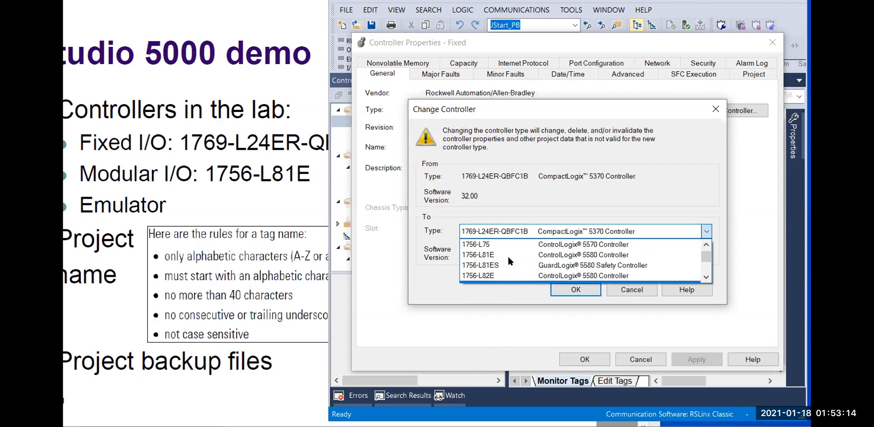
scroll(498, 259, up, 1)
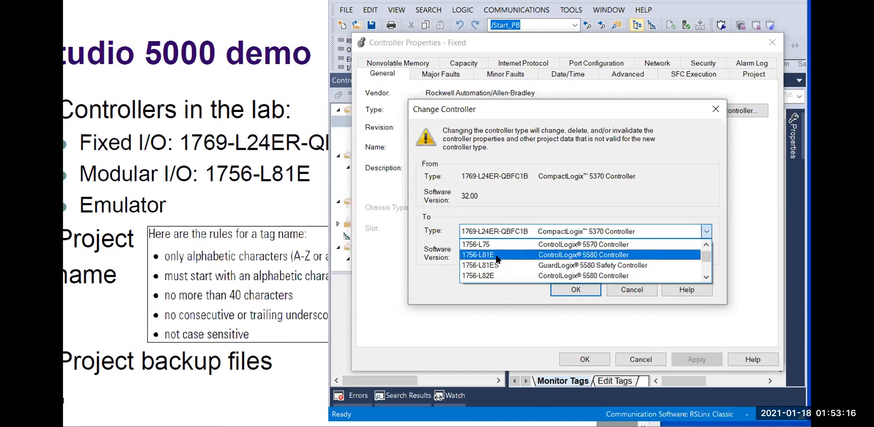
click(496, 256)
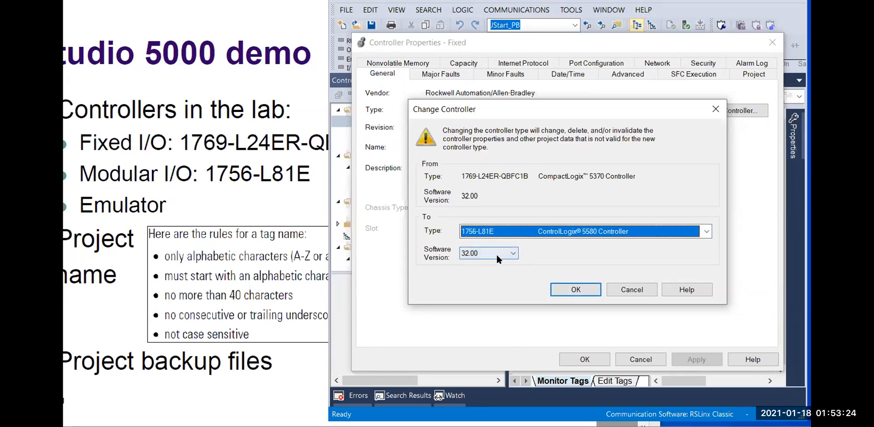
click(573, 290)
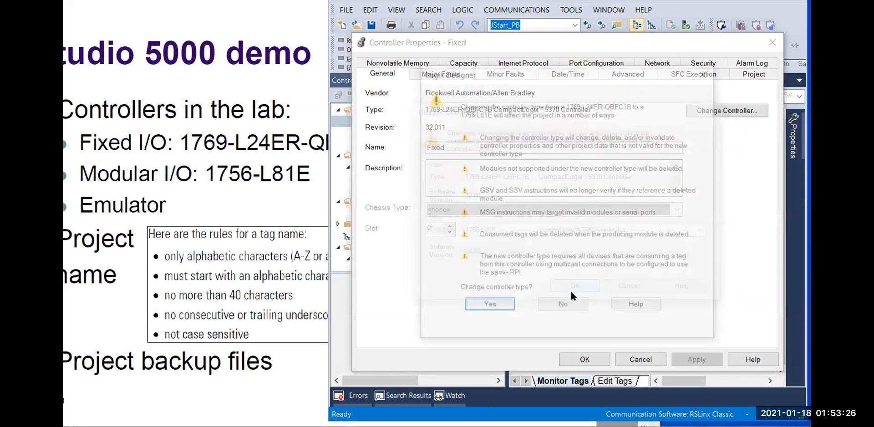
click(485, 307)
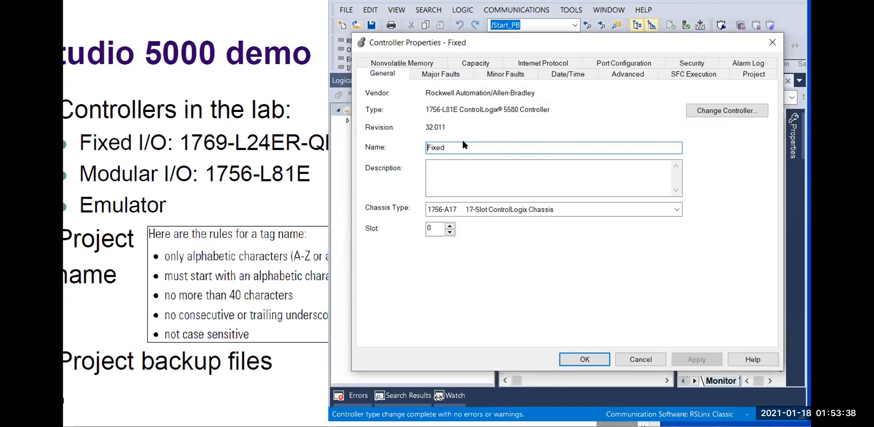
- Rename the controller to Modular, apply its properties and close the Logical Organizer
drag(454, 144, 420, 148)
text(Mo)
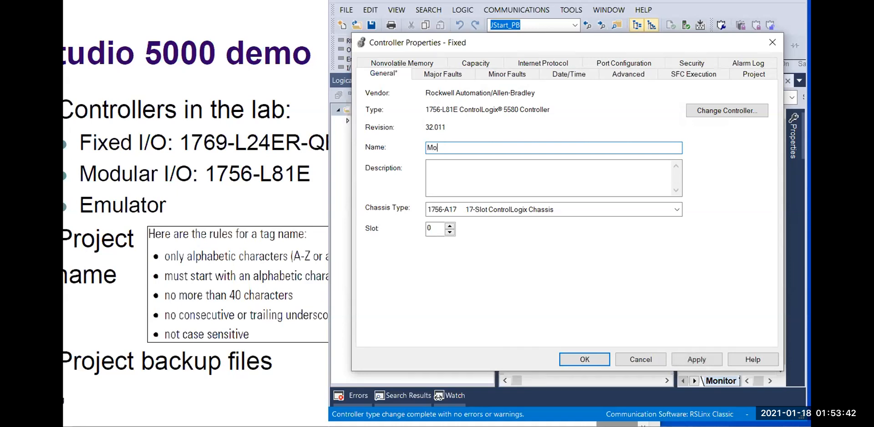
text(dular)
click(578, 358)
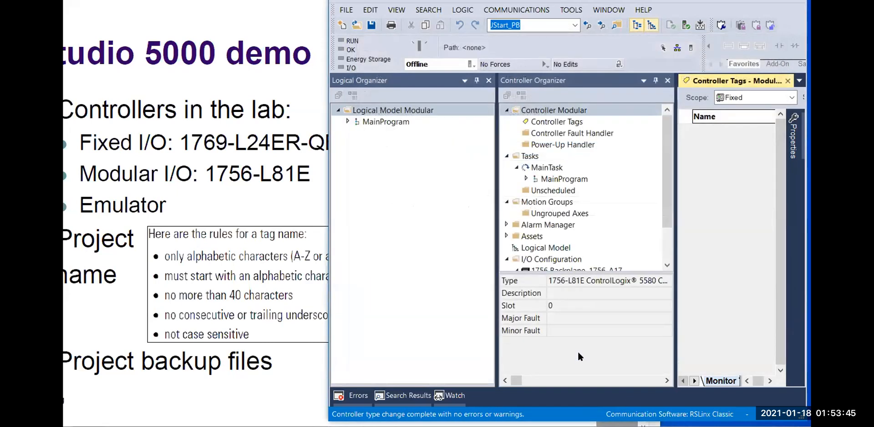
click(488, 80)
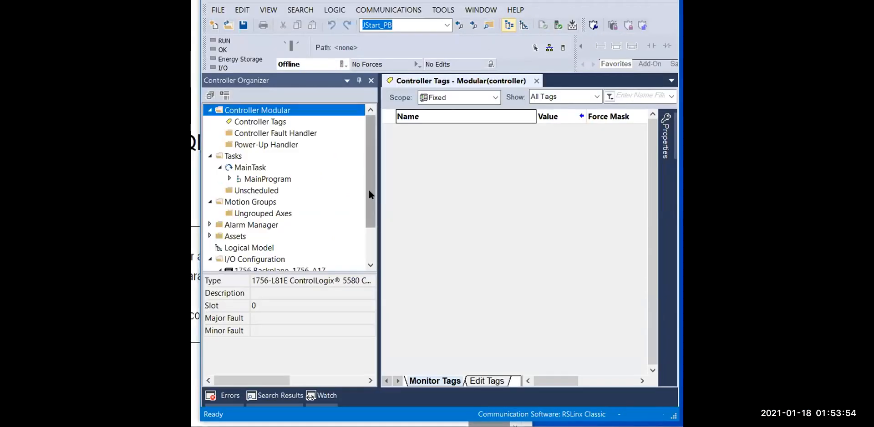
- Review the controller on the 1756 Backplane in the I/O Configuration, and open the Controller Tags
drag(496, 189, 504, 232)
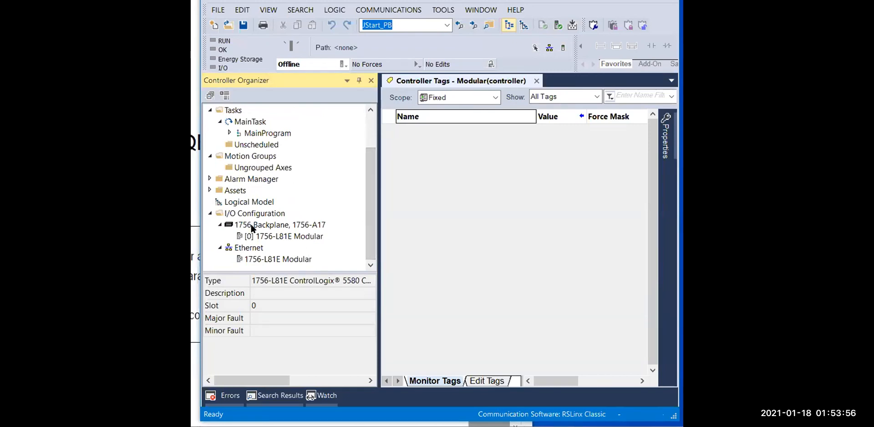
click(237, 212)
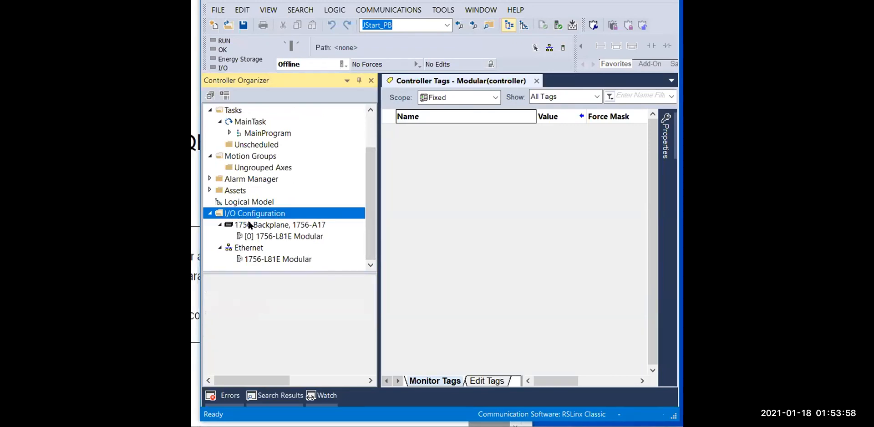
click(277, 237)
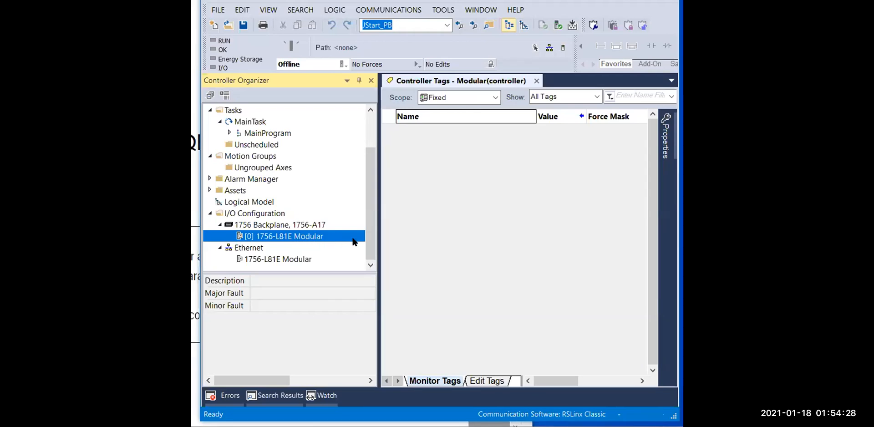
drag(370, 245, 371, 195)
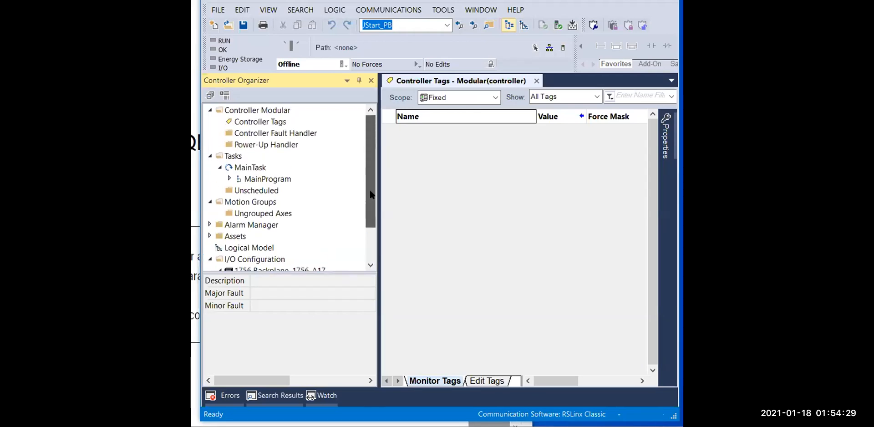
double_click(256, 122)
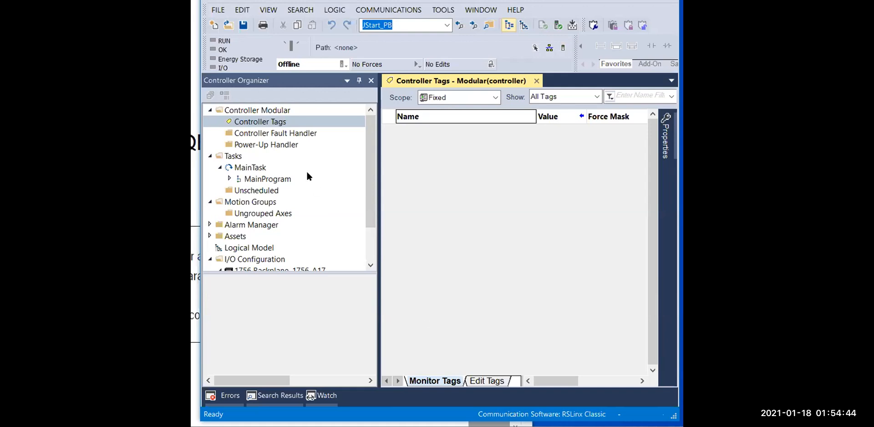
- Start adding a new module to the 1756 Backplane and filter the module catalog by 1756-ib
drag(370, 156, 369, 199)
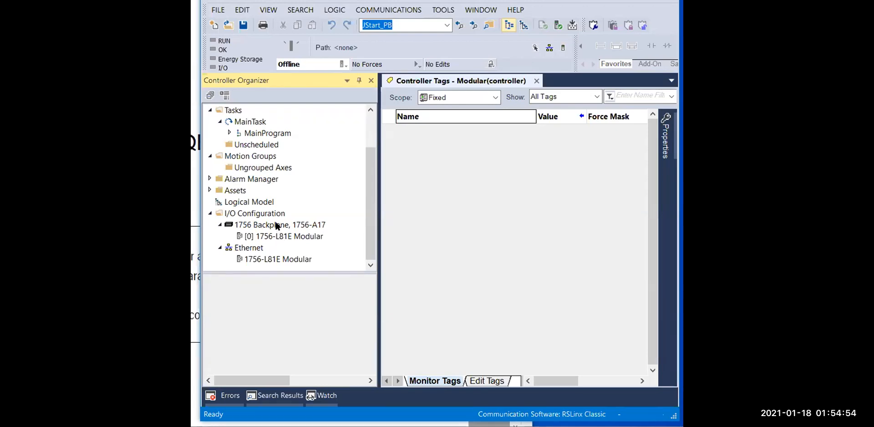
right_click(276, 224)
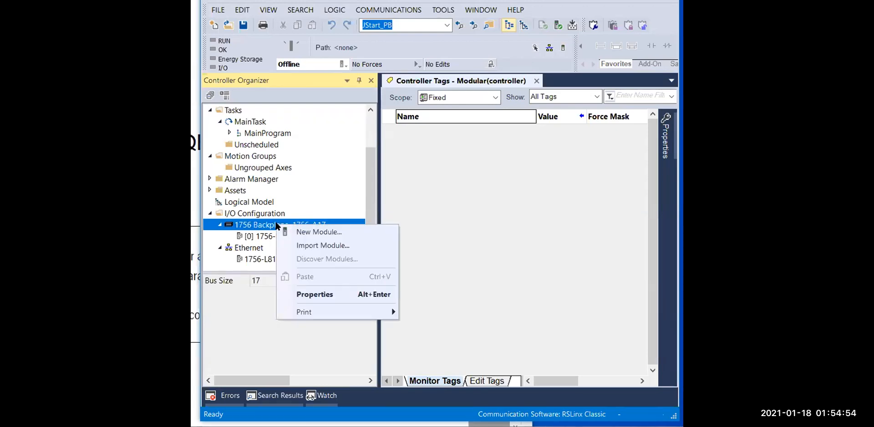
click(301, 232)
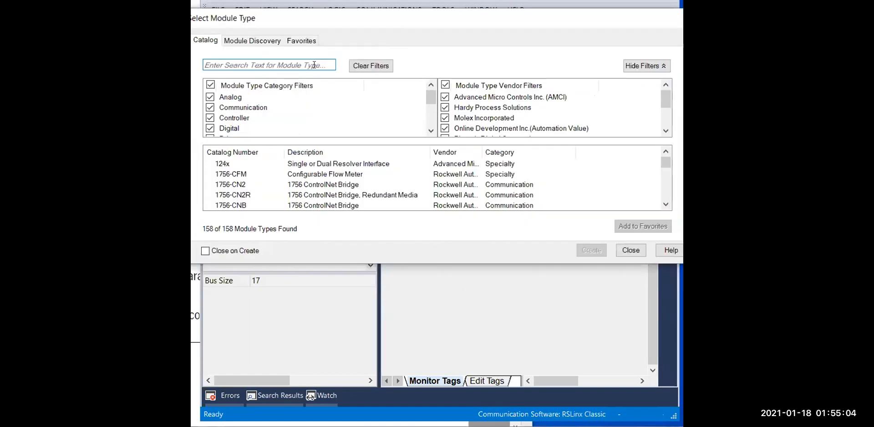
text(1756)
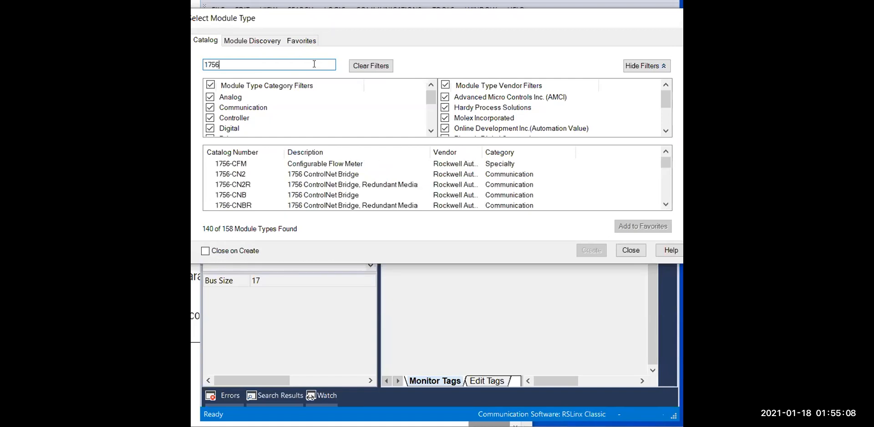
text(-I)
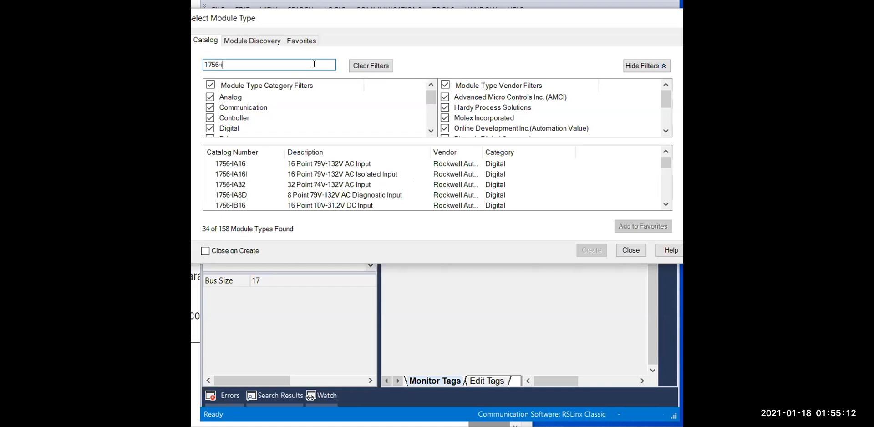
text(b)
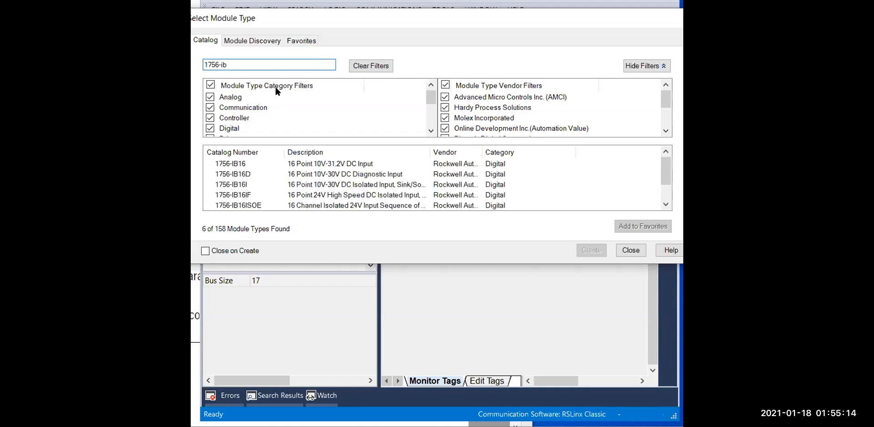
- Create a 1756-IB16D diagnostic input module named MyInput in slot 1
click(243, 175)
click(591, 251)
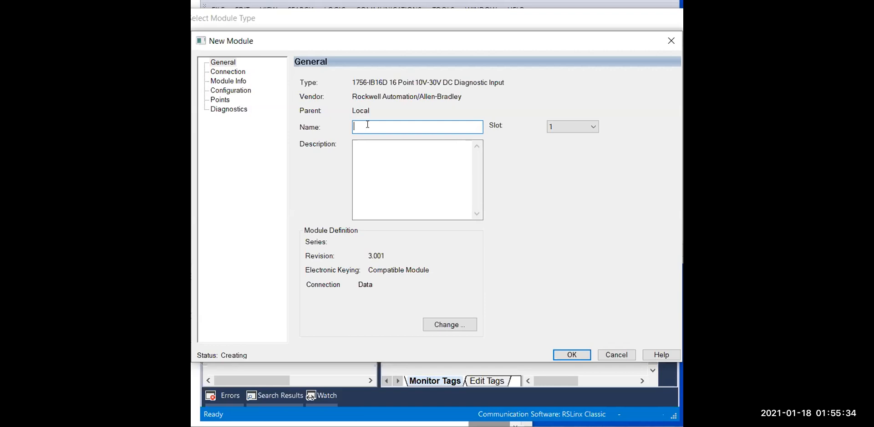
text(MyInput)
click(573, 355)
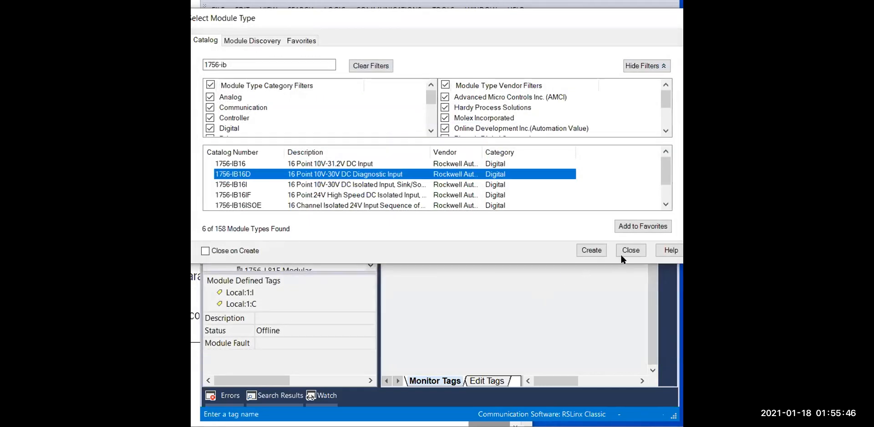
click(593, 252)
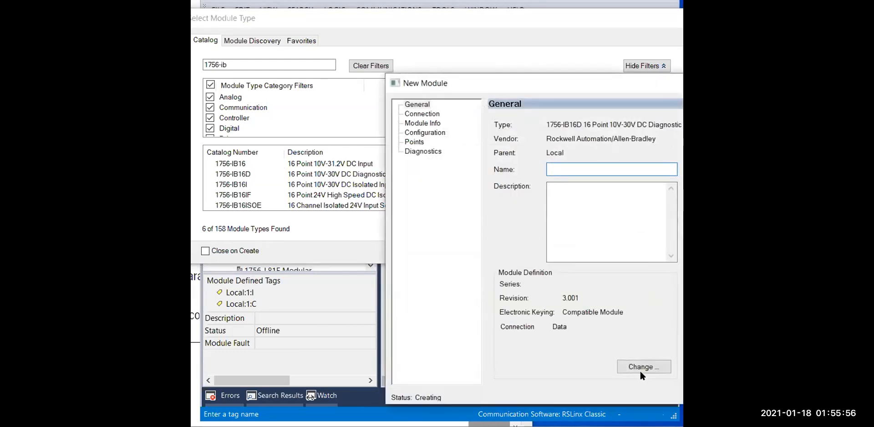
drag(583, 83, 324, 55)
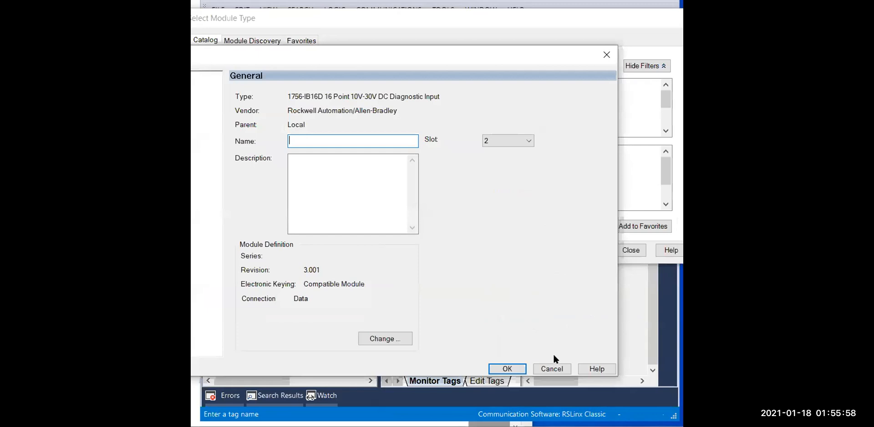
click(561, 368)
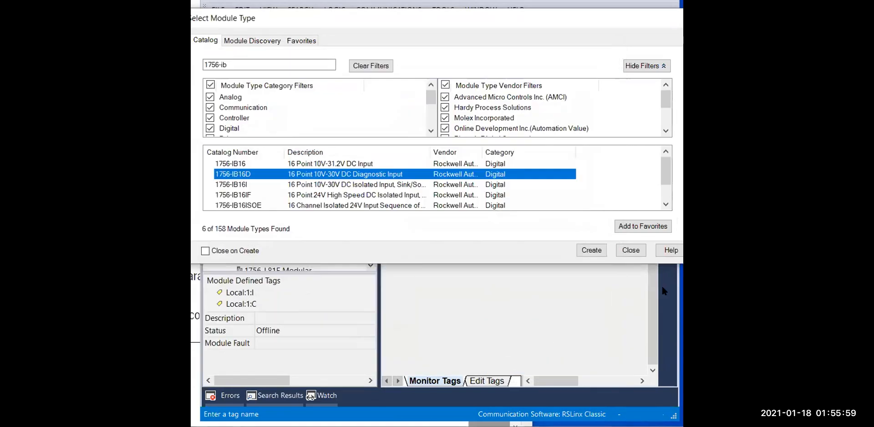
- Close the module catalog, then open the properties of the MyInput module and maximize the application window
click(630, 251)
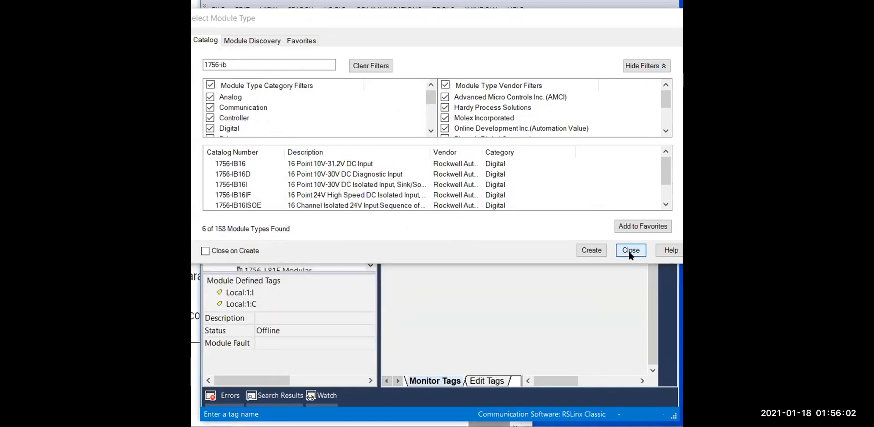
scroll(364, 217, down, 1)
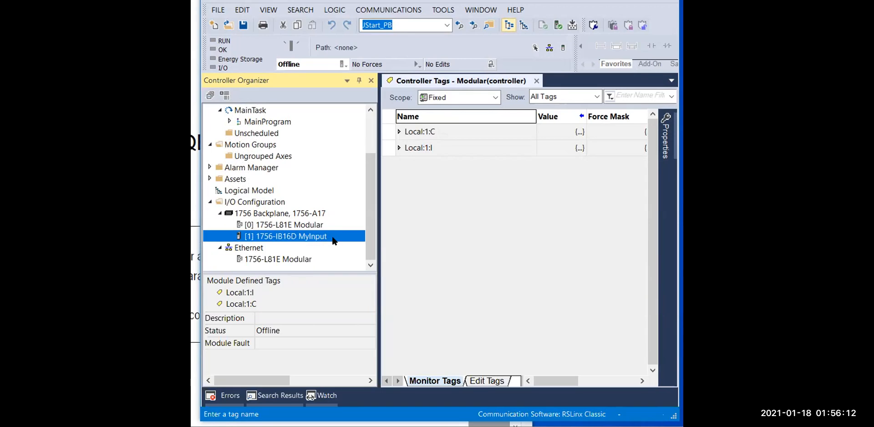
right_click(279, 239)
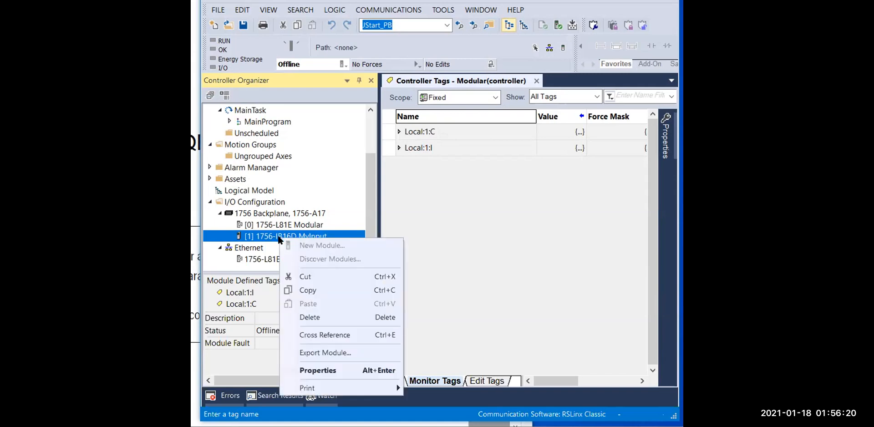
click(324, 369)
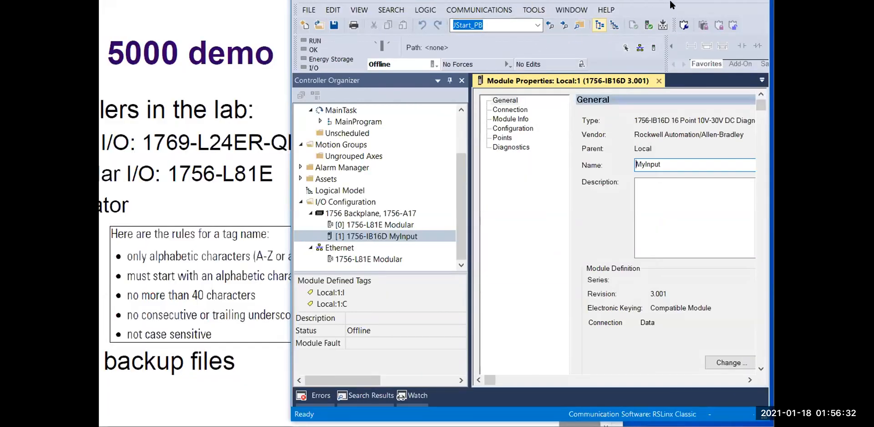
double_click(670, 1)
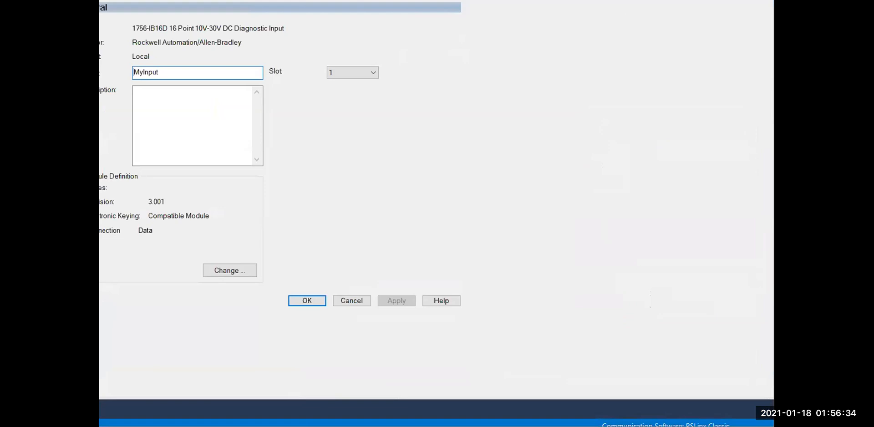
- Restore the application window, reposition it and widen it so the MyInput module's name and slot settings are in view
double_click(655, 0)
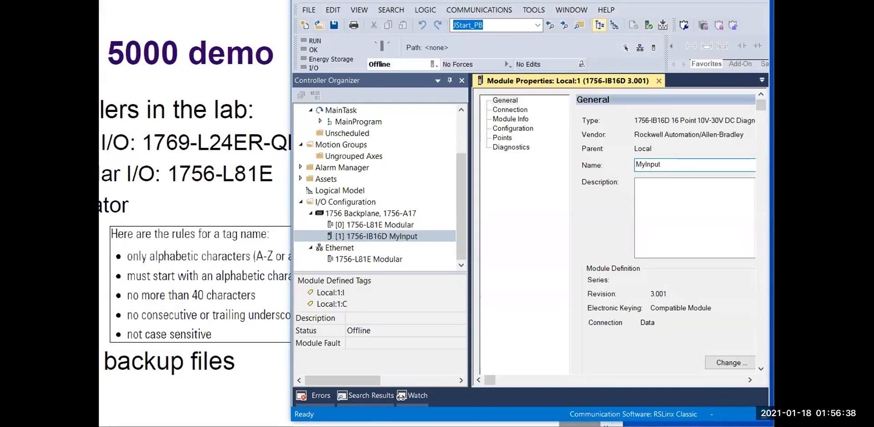
drag(478, 0, 477, 20)
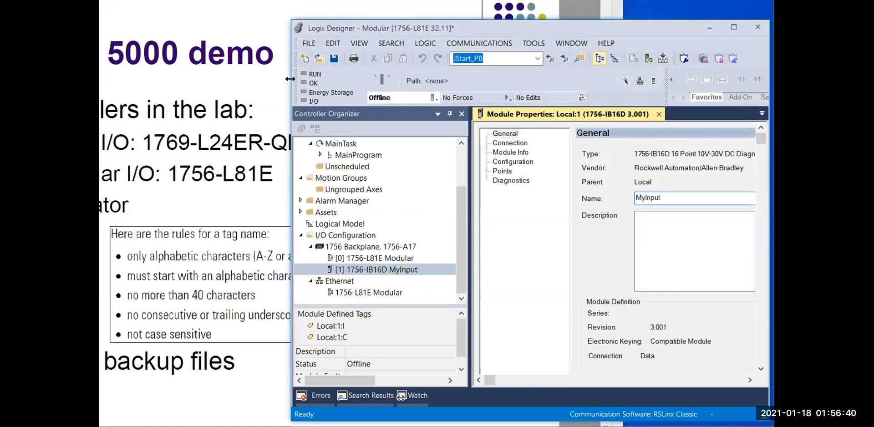
drag(265, 76, 349, 79)
drag(288, 24, 120, 13)
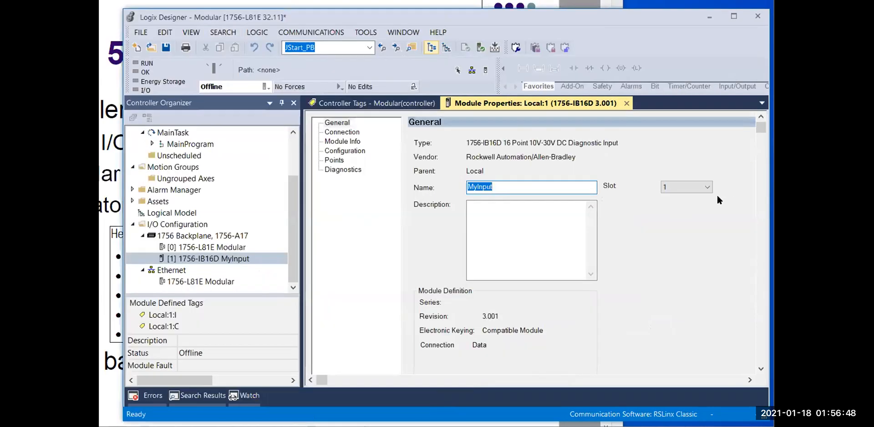
- Move the MyInput module to slot 3 and accept the module properties
click(707, 187)
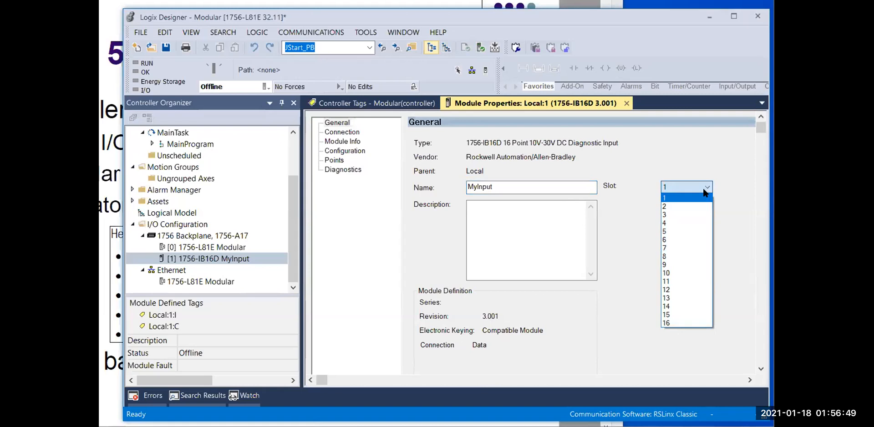
click(678, 214)
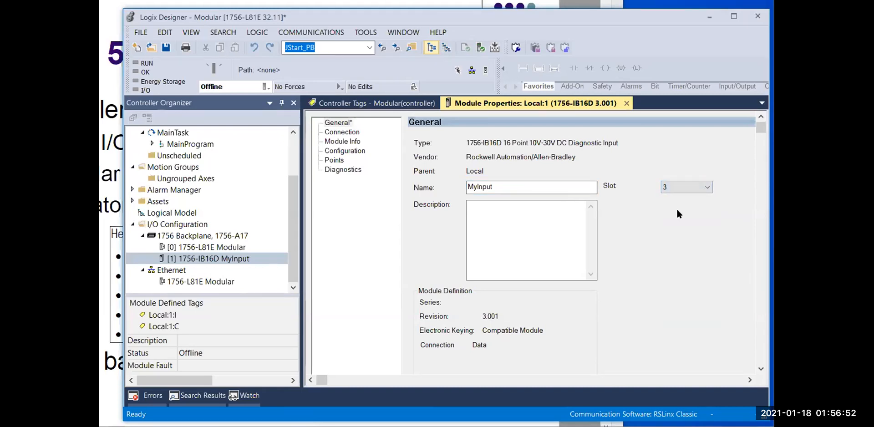
click(733, 16)
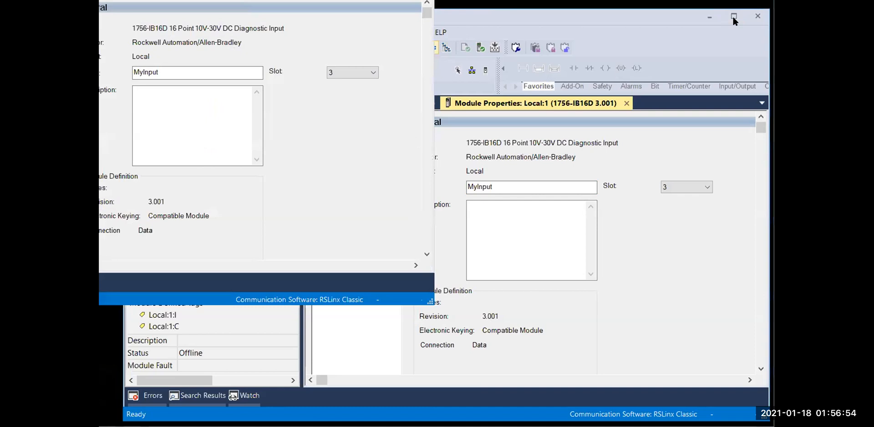
click(303, 302)
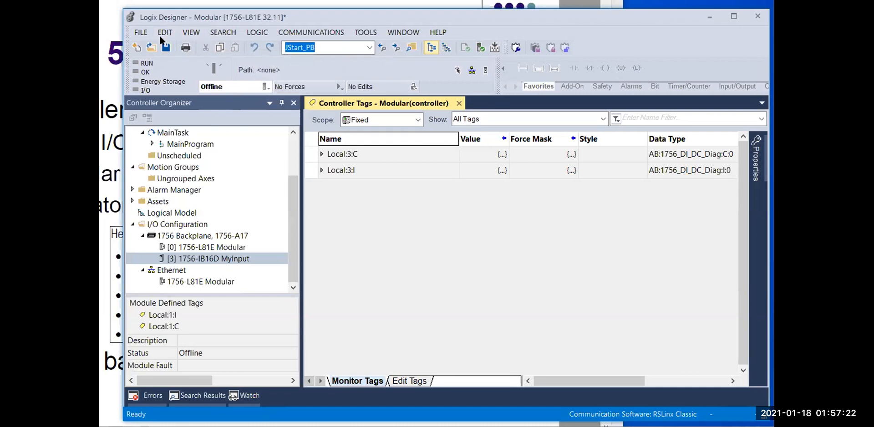
- Save the project under the name Emulate in the Demo folder as a Logix Designer project file
click(141, 32)
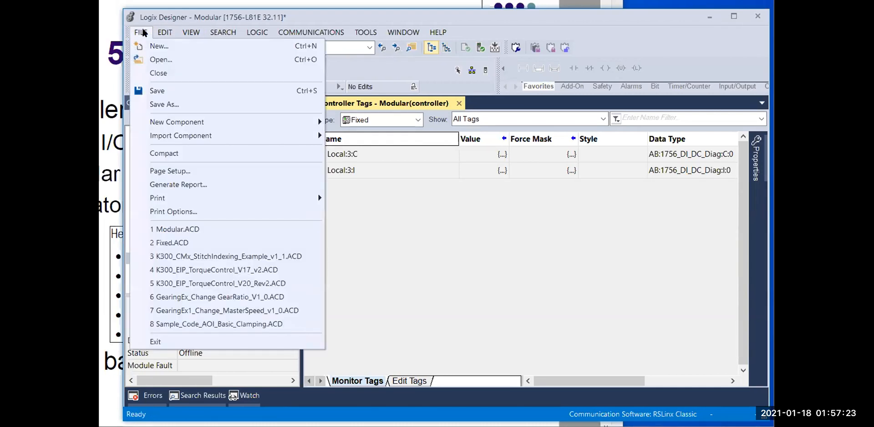
click(185, 105)
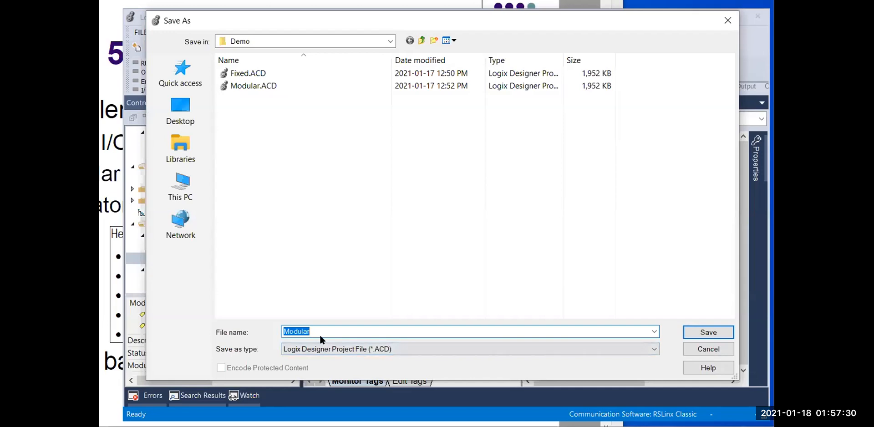
text(E)
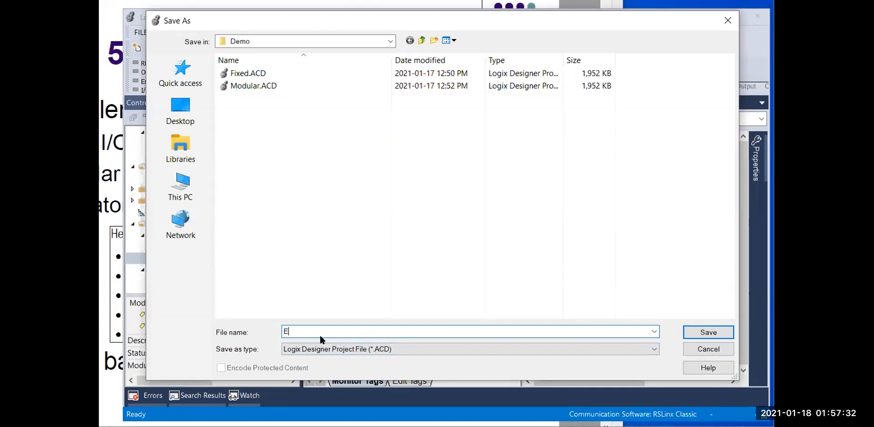
text(mulate)
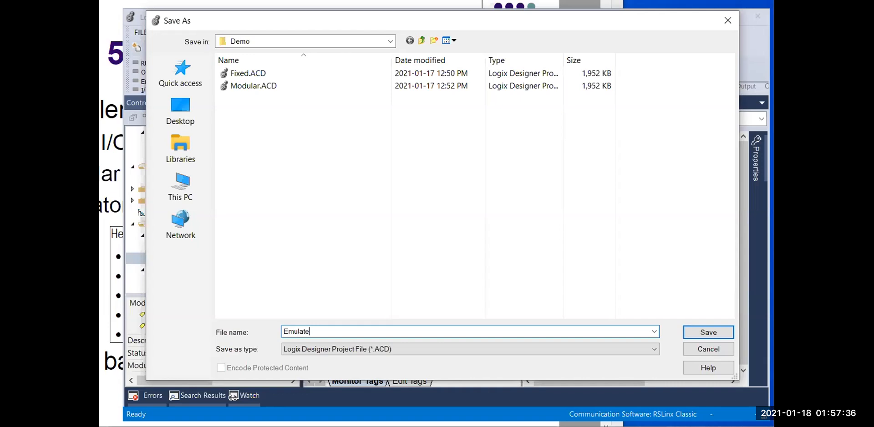
click(710, 332)
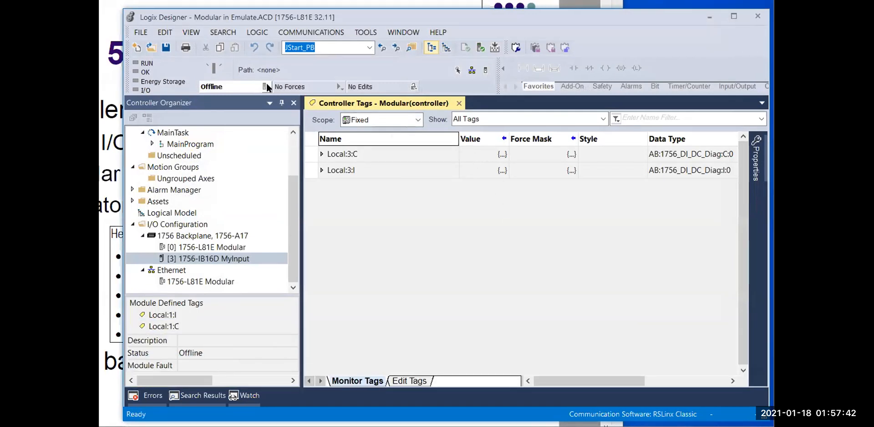
- Open the properties of the Modular controller and start changing its controller type
click(266, 84)
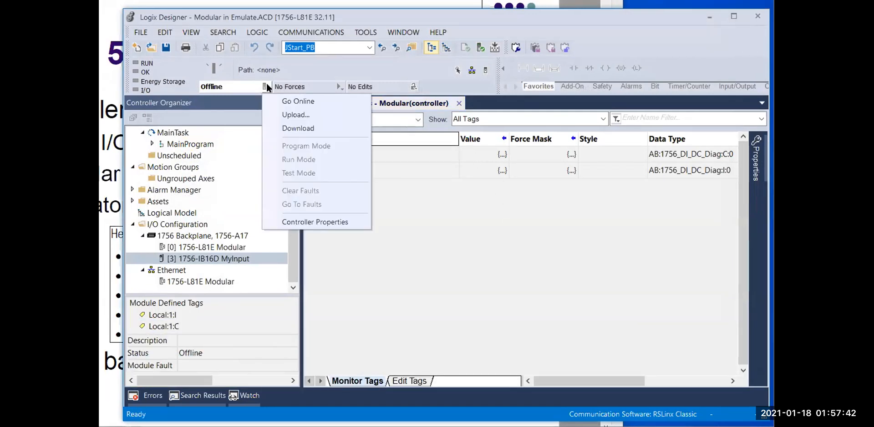
click(303, 222)
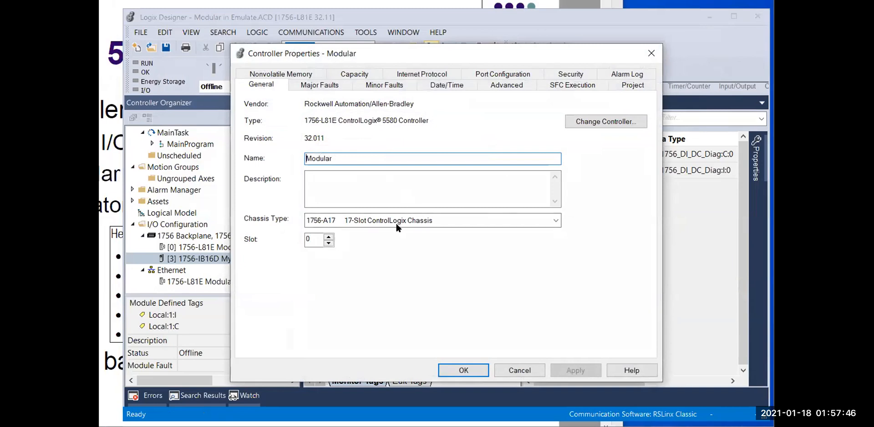
click(586, 125)
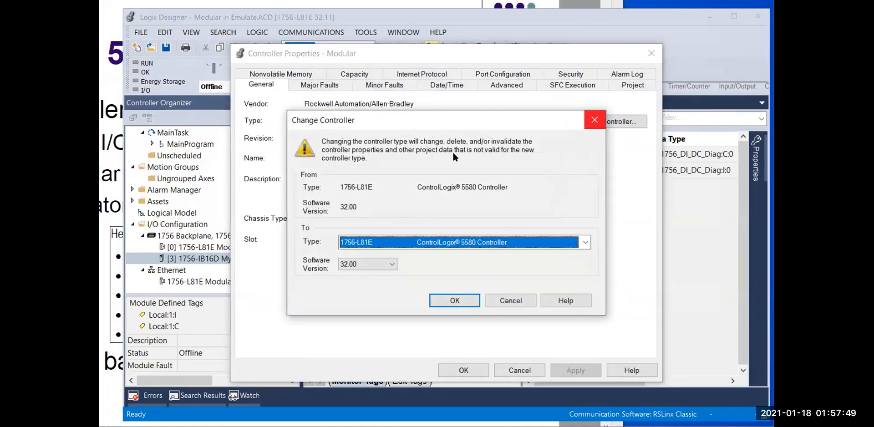
- Examine the controller types available for conversion, then cancel the controller change and close the controller properties
click(584, 243)
scroll(579, 260, down, 5)
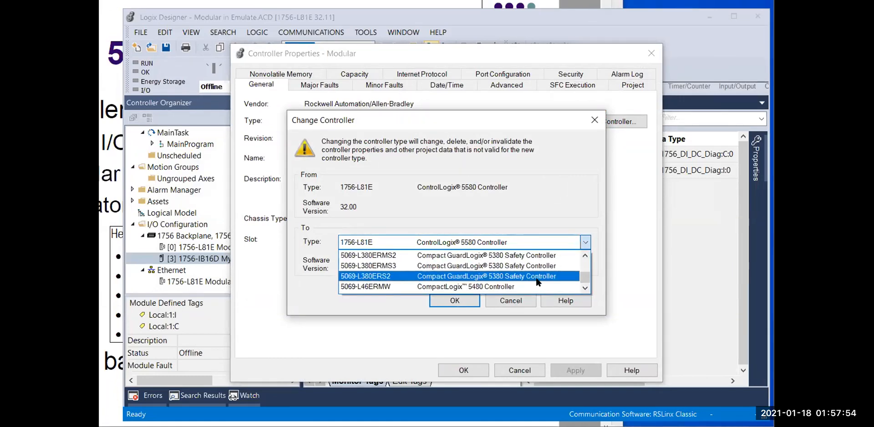
scroll(536, 279, up, 1)
scroll(537, 278, down, 1)
scroll(537, 282, up, 1)
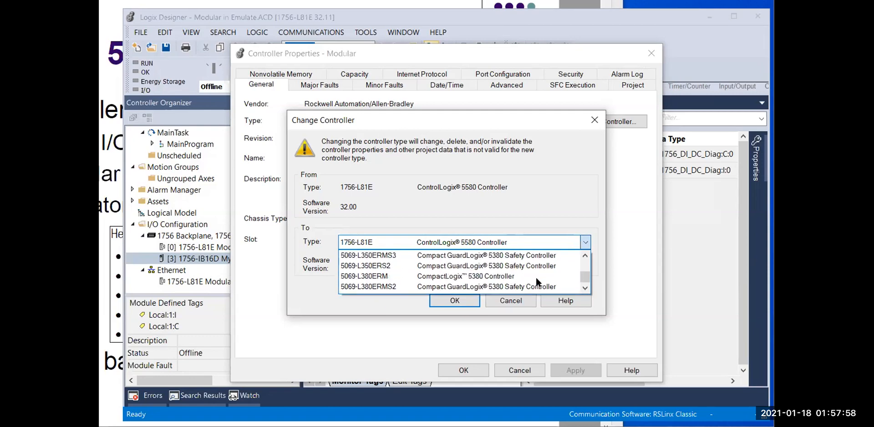
scroll(536, 278, up, 2)
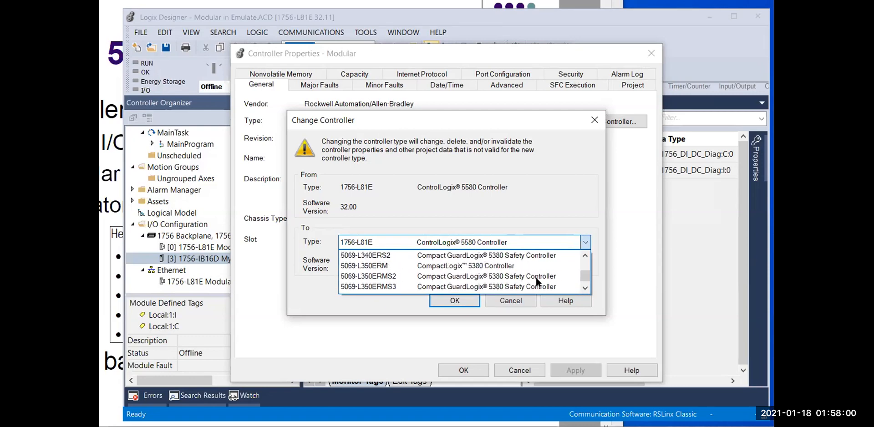
scroll(537, 281, up, 1)
scroll(536, 279, up, 5)
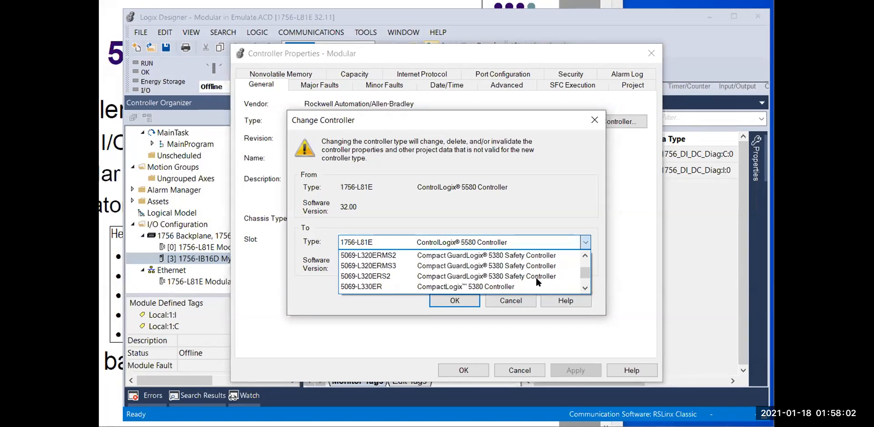
scroll(536, 278, up, 10)
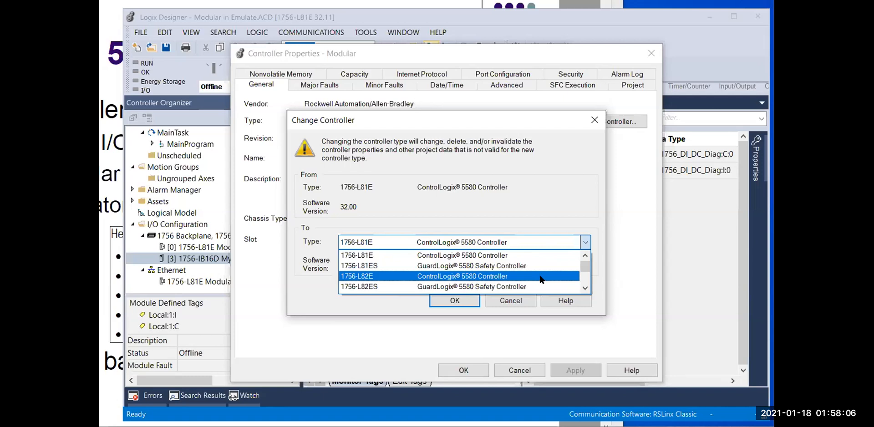
scroll(541, 273, down, 5)
scroll(542, 273, down, 5)
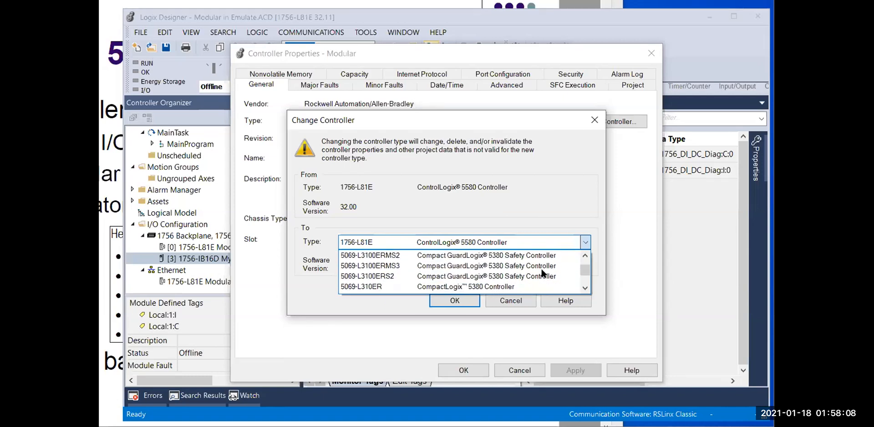
scroll(542, 273, down, 5)
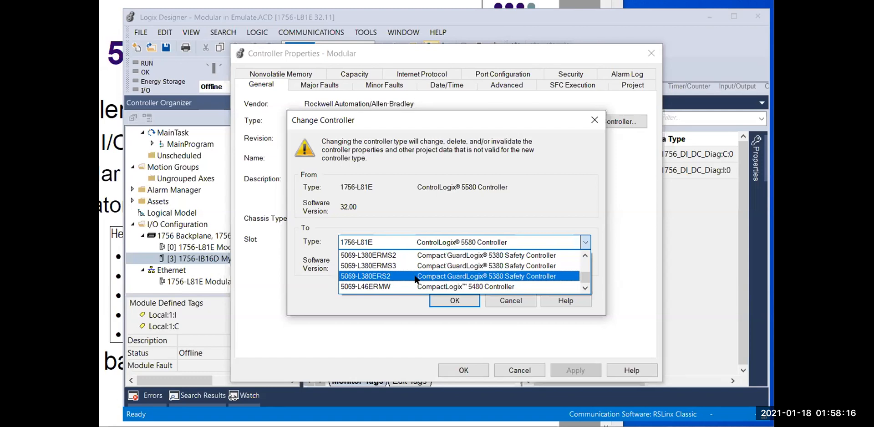
click(515, 301)
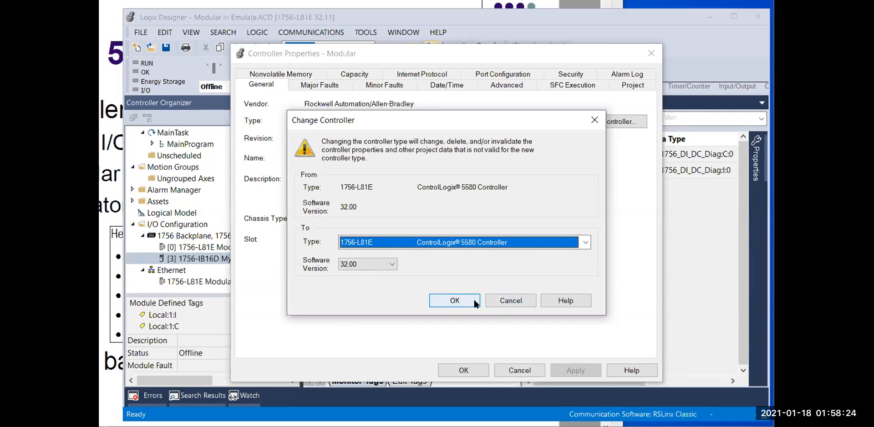
click(499, 300)
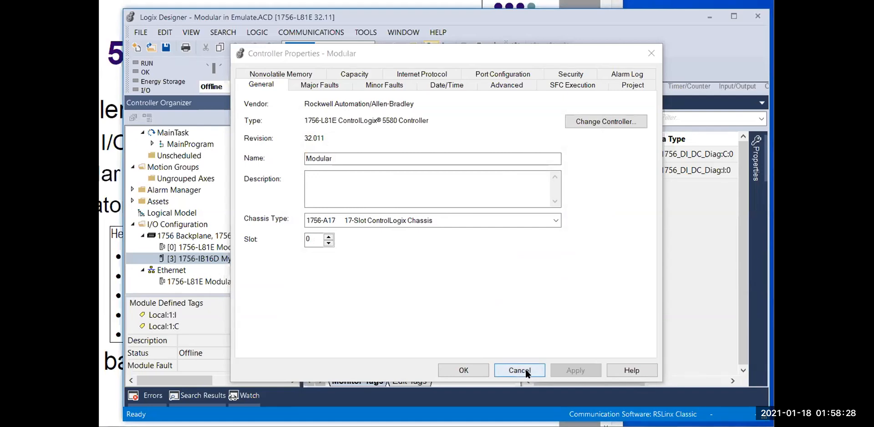
click(525, 369)
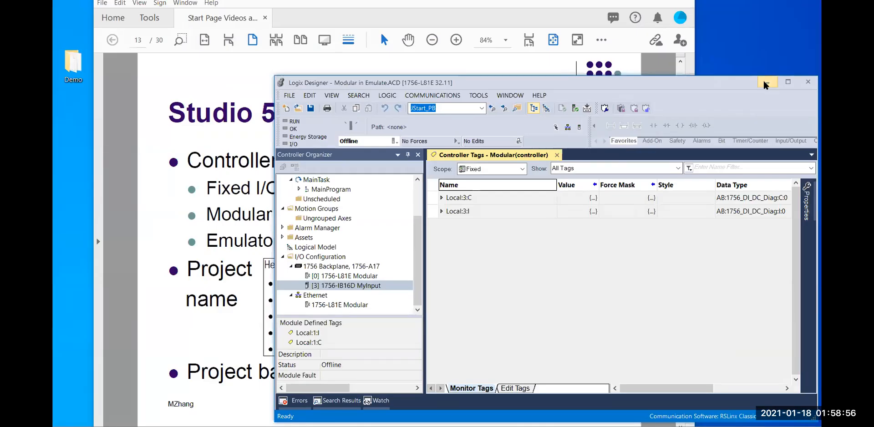
- Switch to the PDF slides and highlight "Project backup files", then open the Demo folder and select Emulate.ACD
click(709, 17)
drag(188, 371, 366, 373)
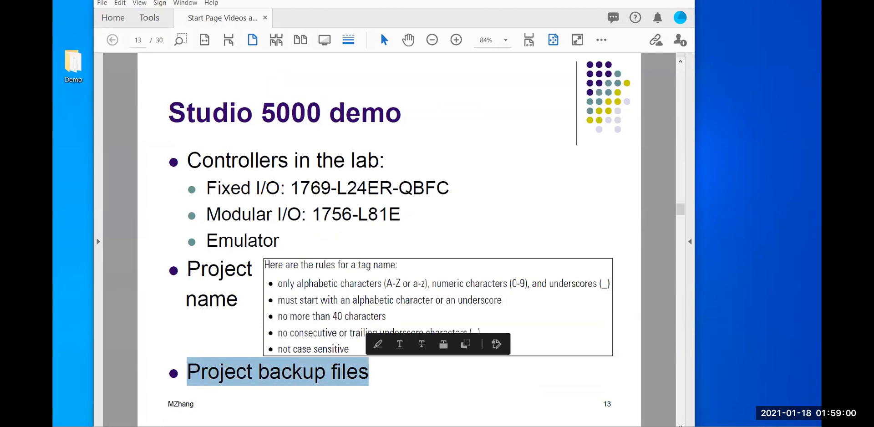
key(alt+Tab)
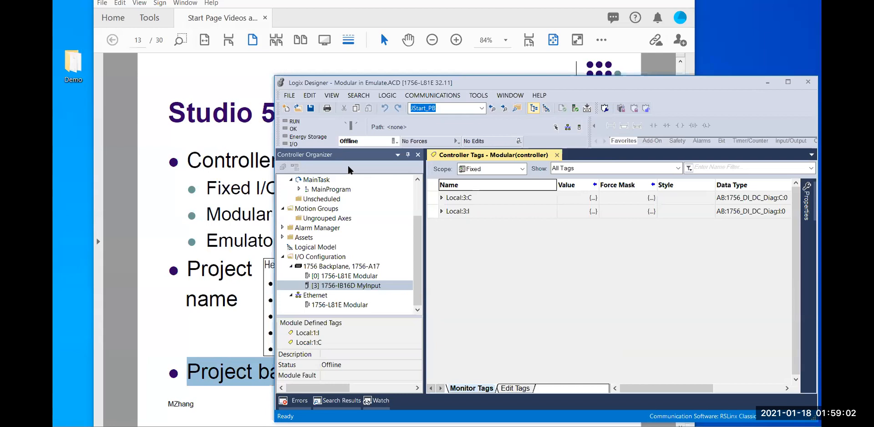
double_click(73, 64)
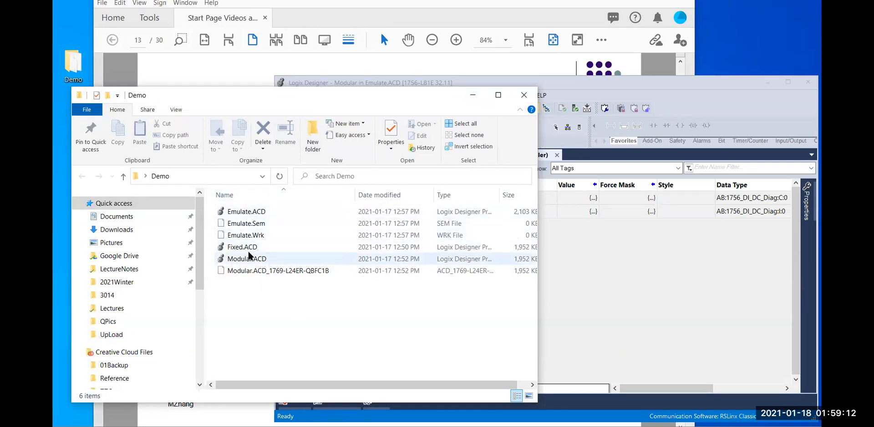
click(244, 214)
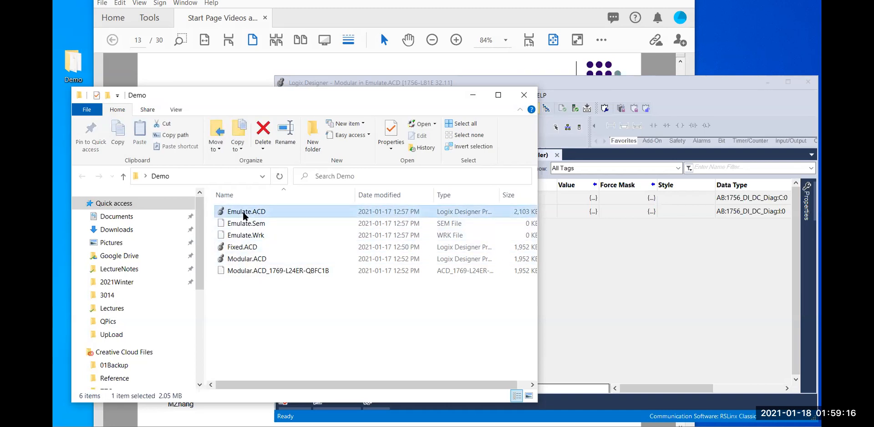
click(604, 86)
click(290, 95)
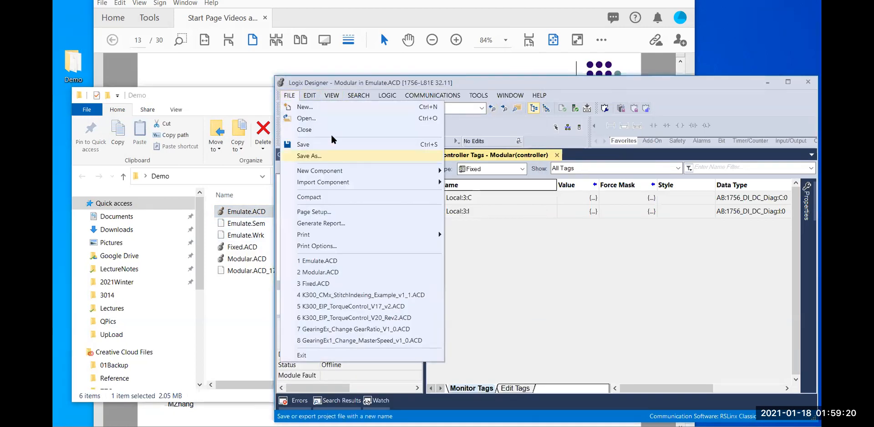
click(310, 118)
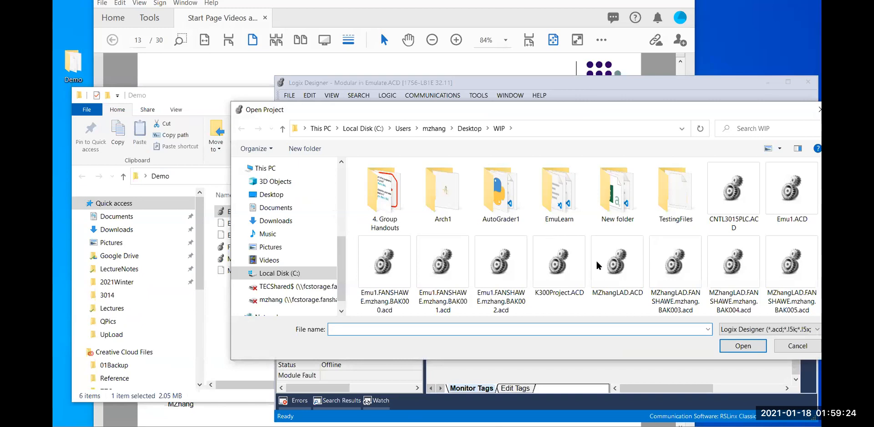
click(788, 348)
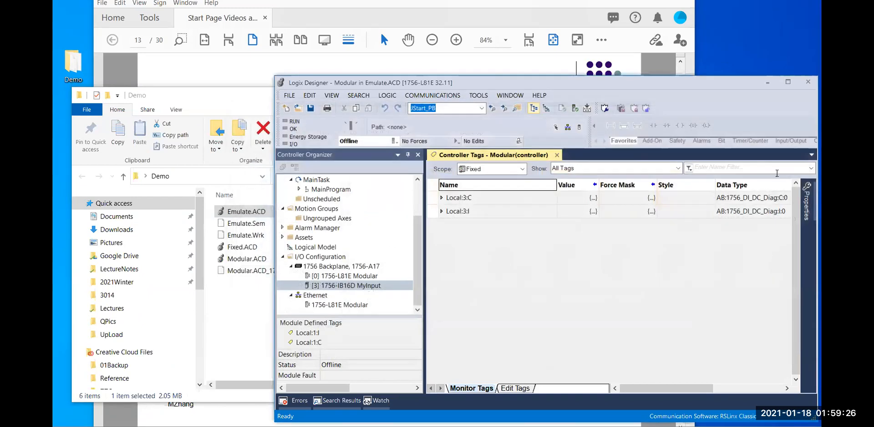
- Close the Emulate project in Logix Designer and launch Studio 5000
click(809, 83)
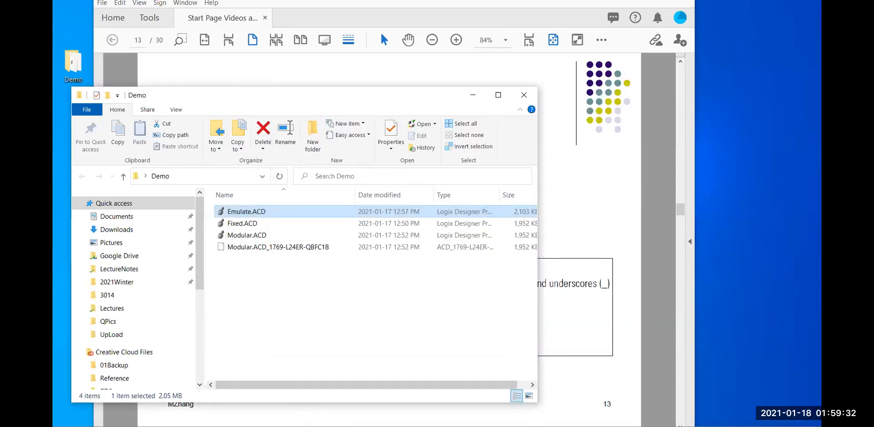
key(super)
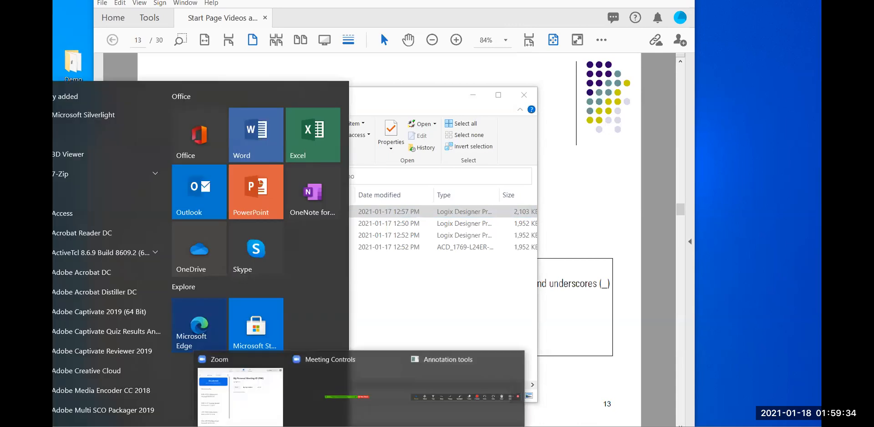
text(st)
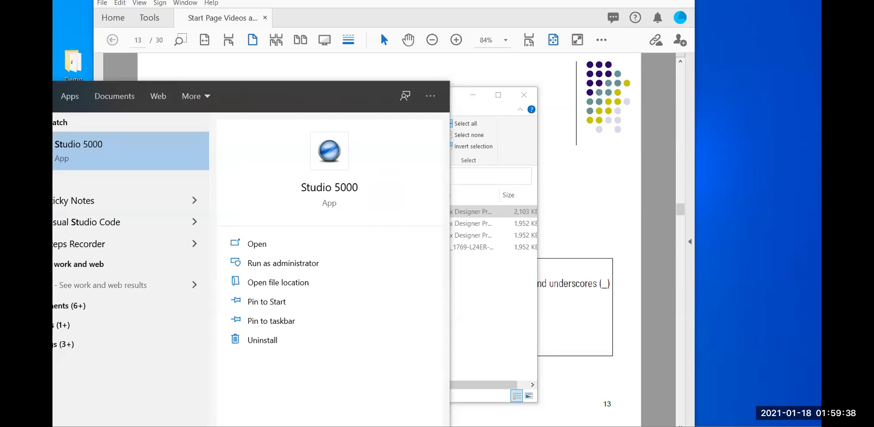
key(Return)
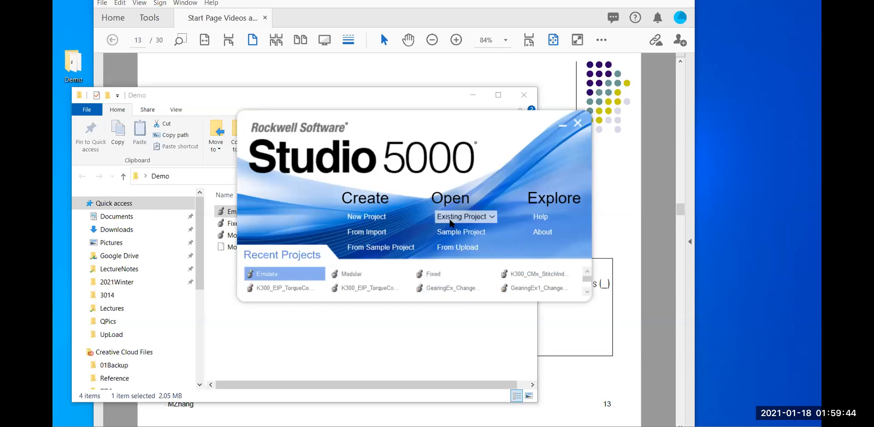
- Open the existing project file Modular.ACD from the Demo folder on the Desktop
click(479, 218)
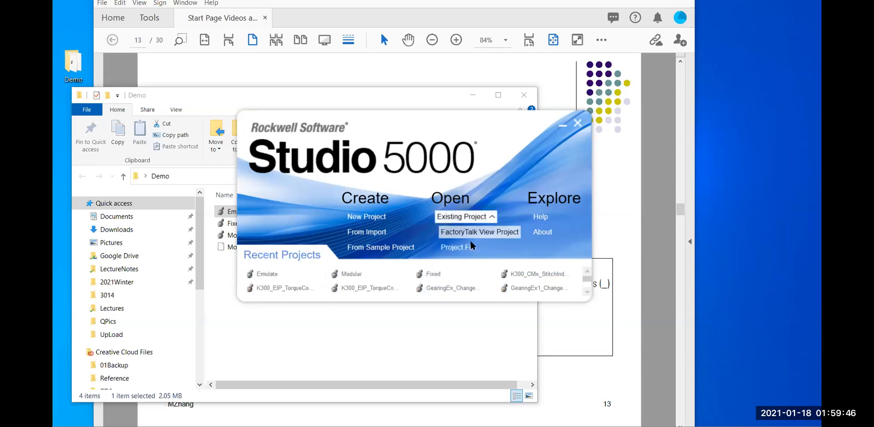
click(460, 248)
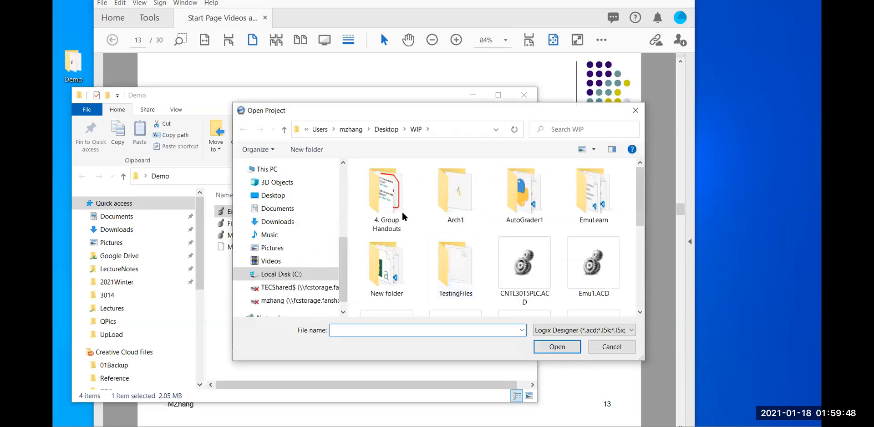
click(280, 199)
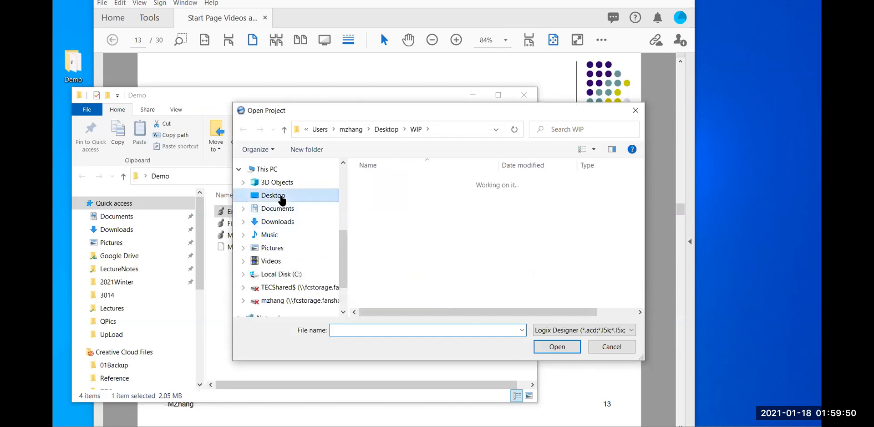
double_click(374, 181)
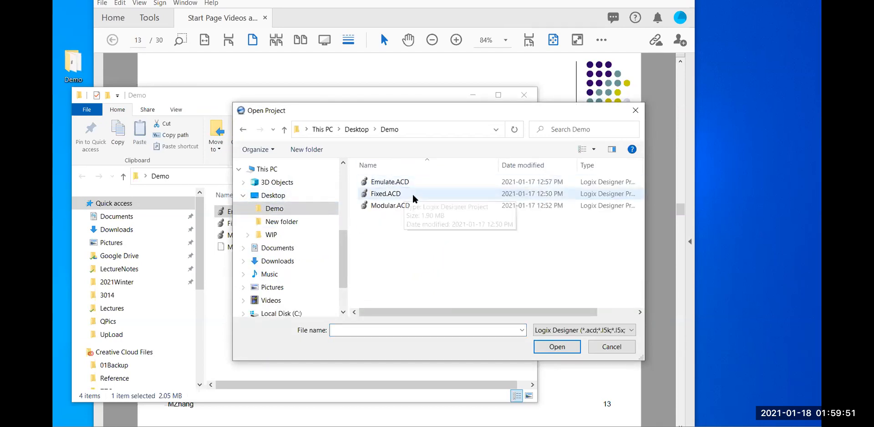
double_click(389, 207)
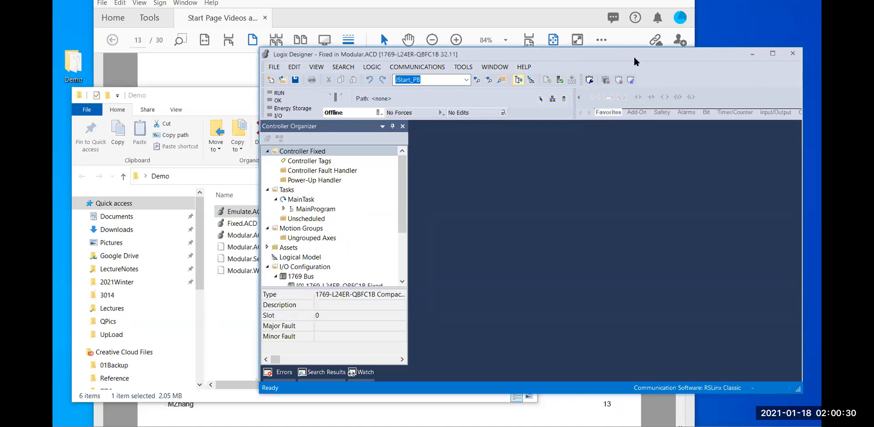
- Add a normally open contact to rung 0 of MainProgram's MainRoutine and save the project
click(282, 230)
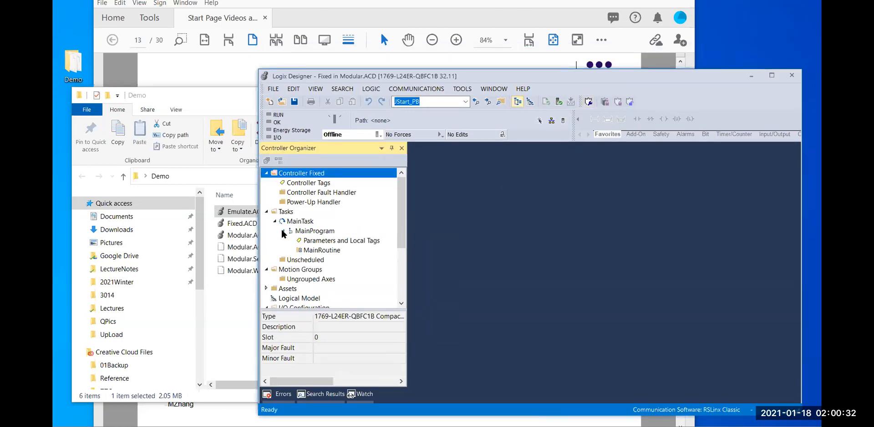
double_click(325, 242)
double_click(324, 250)
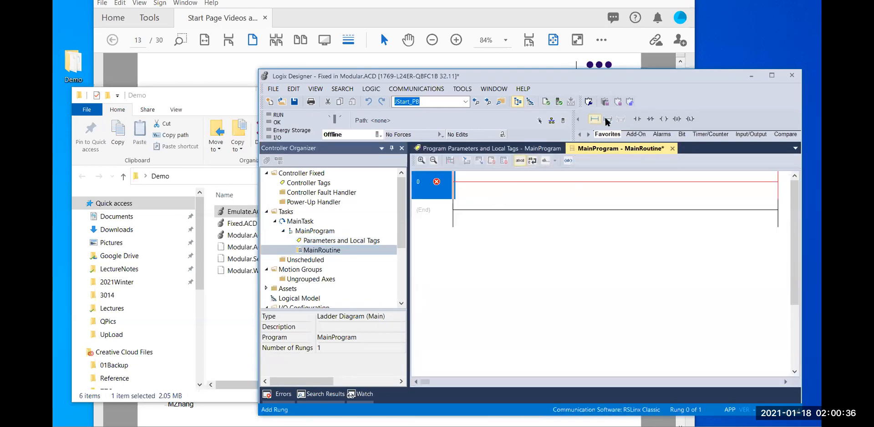
click(638, 120)
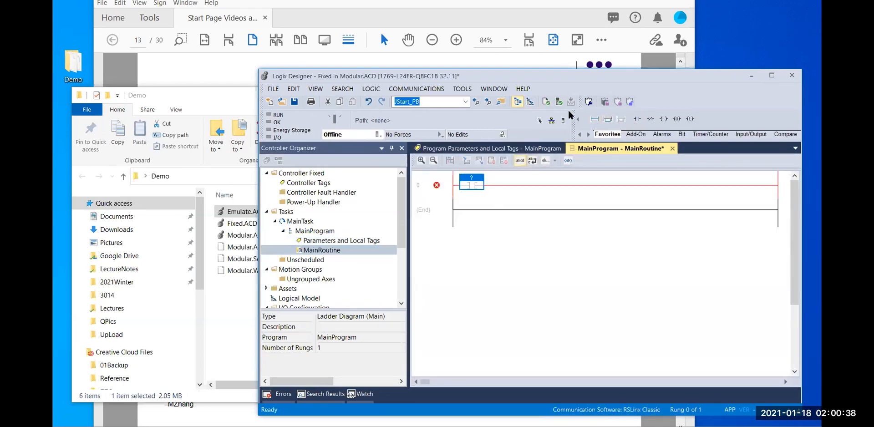
scroll(575, 291, up, 3)
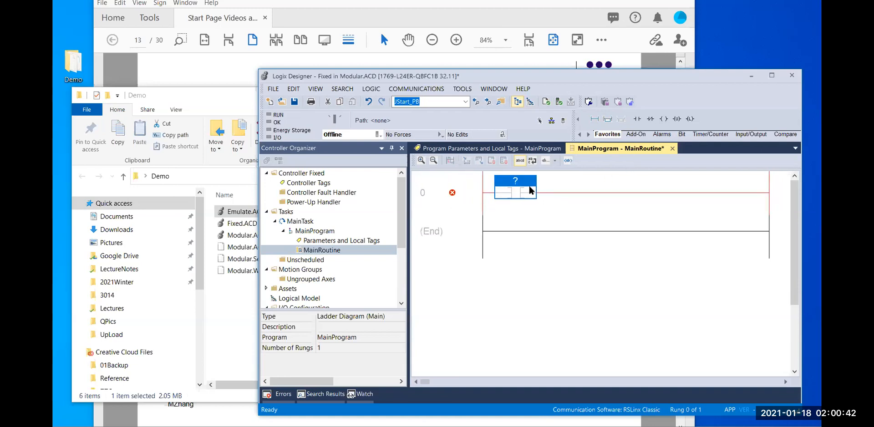
click(293, 102)
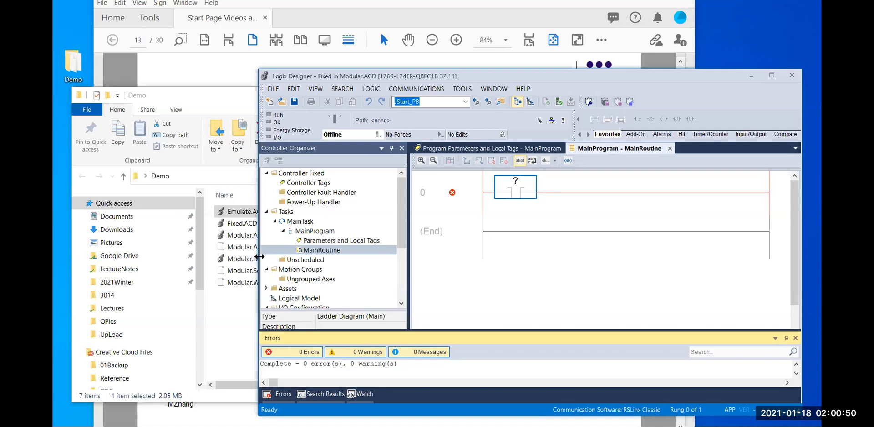
- Narrow the Logix Designer window to uncover the Demo file names, then add a normally closed contact to rung 0 and save
drag(259, 256, 364, 256)
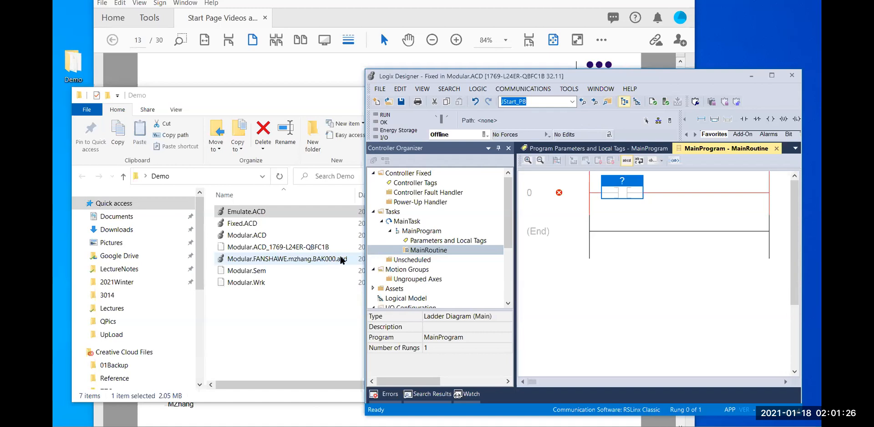
click(756, 117)
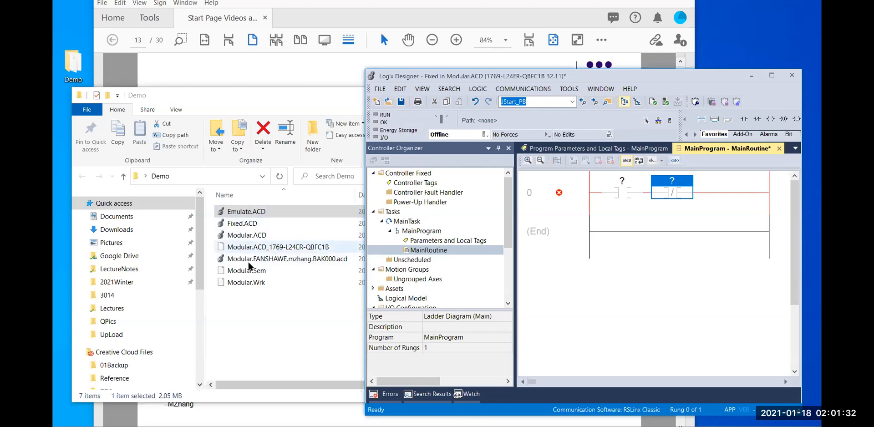
click(400, 101)
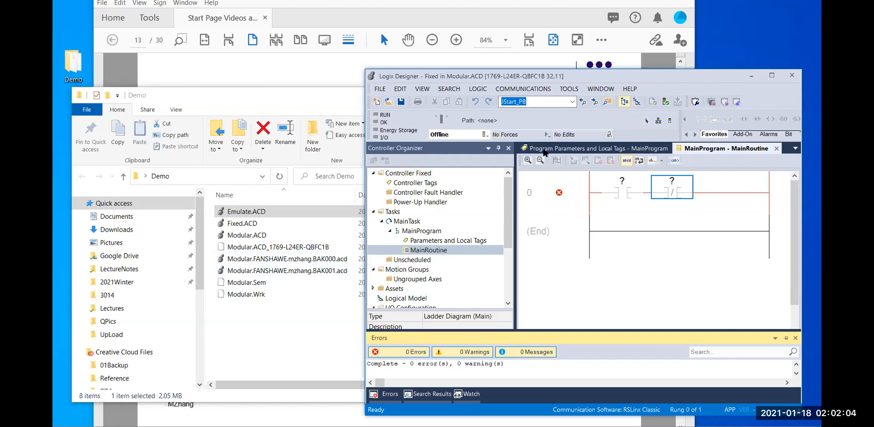
- Examine the automatic project recovery and backup settings in the workstation options, then close the options
click(570, 89)
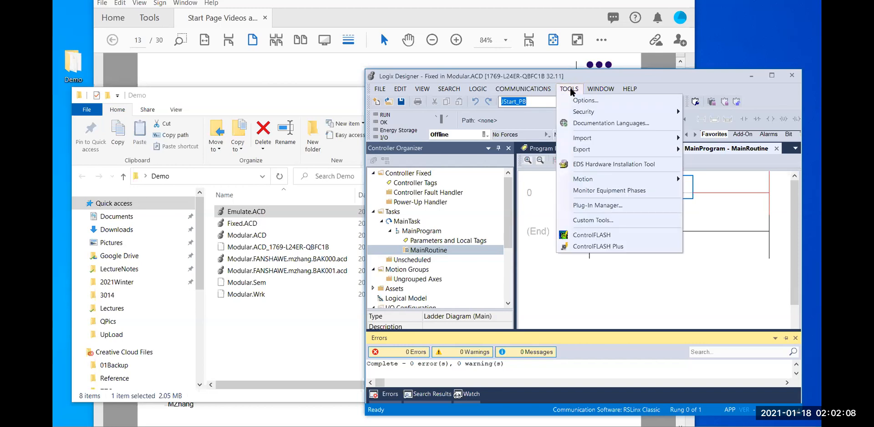
click(582, 100)
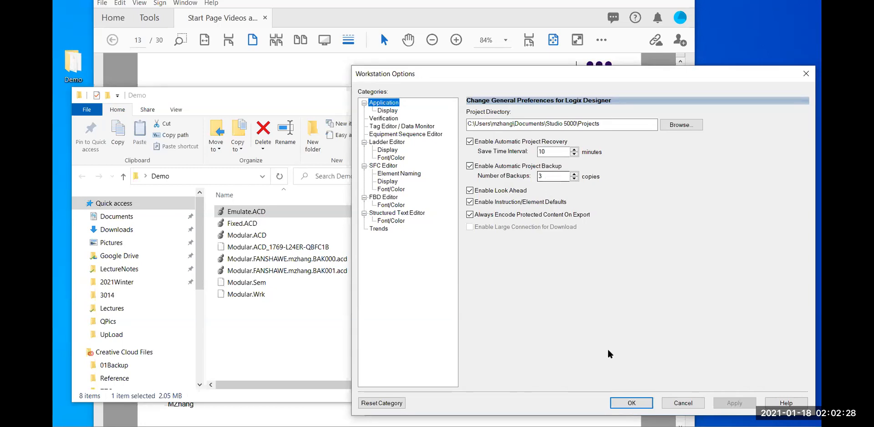
click(632, 403)
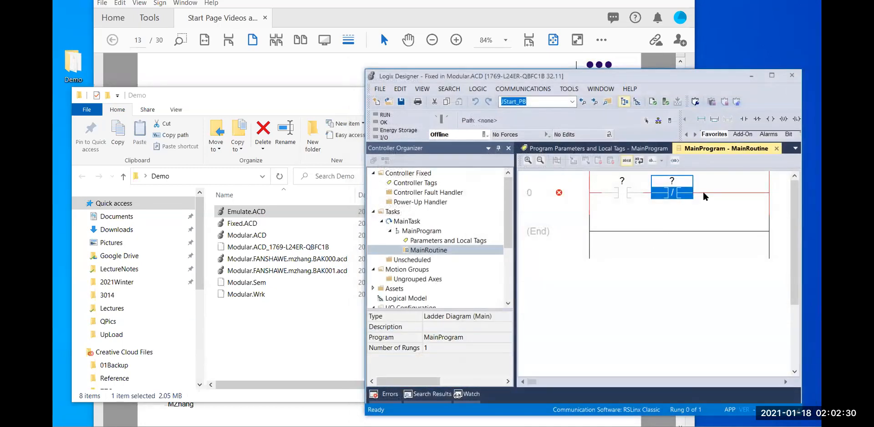
- Add an Output Energize instruction to rung 0 and save, then insert a new rung below it and save again
click(769, 118)
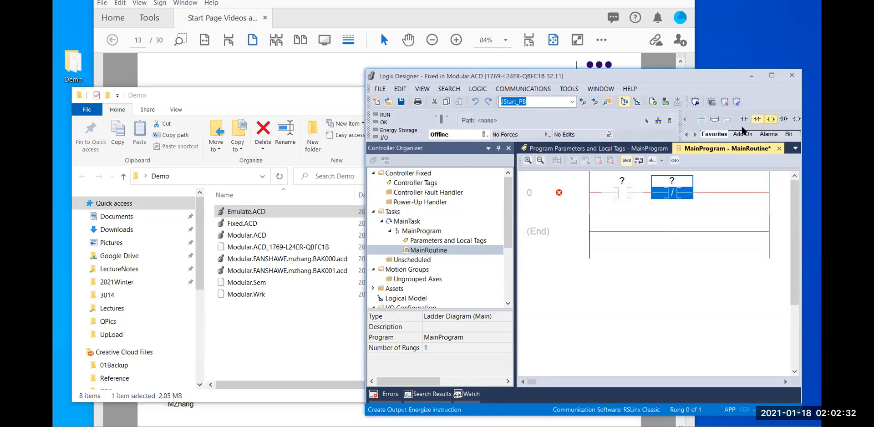
click(400, 101)
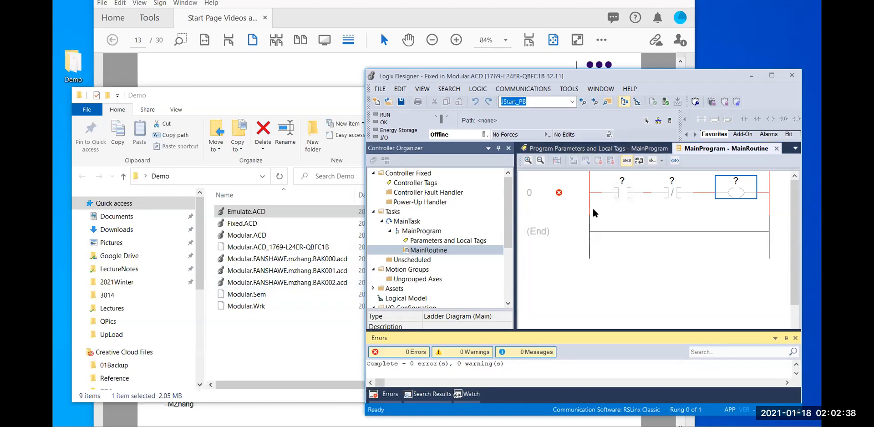
click(563, 208)
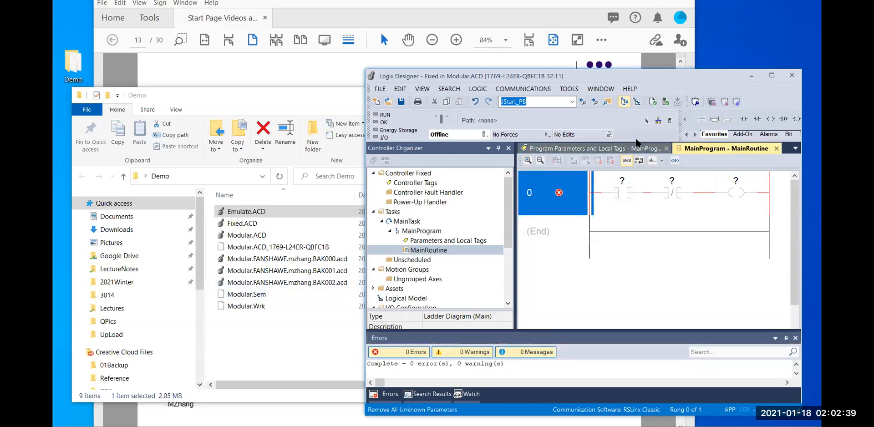
click(701, 118)
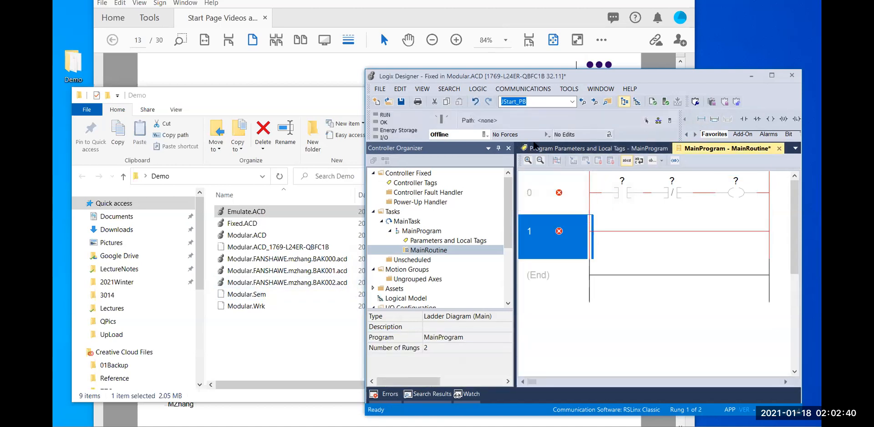
click(402, 102)
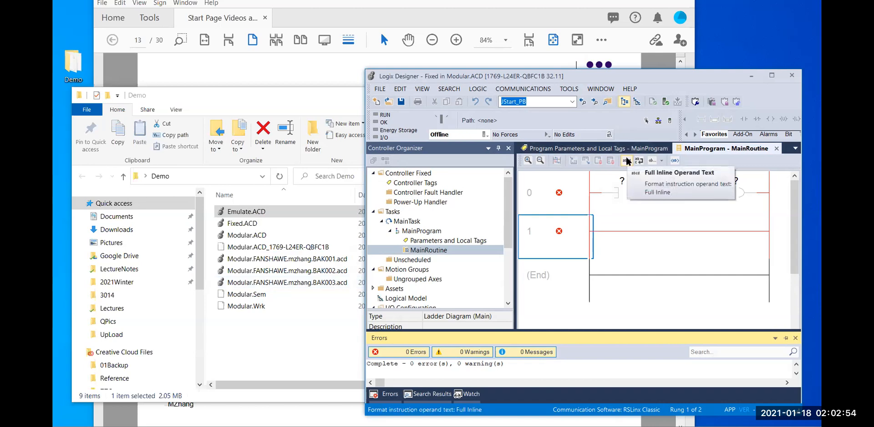
- Review the automatic project backup option and number of backups again, then minimize Logix Designer and the Demo folder to return to the PDF slides
click(575, 88)
click(576, 102)
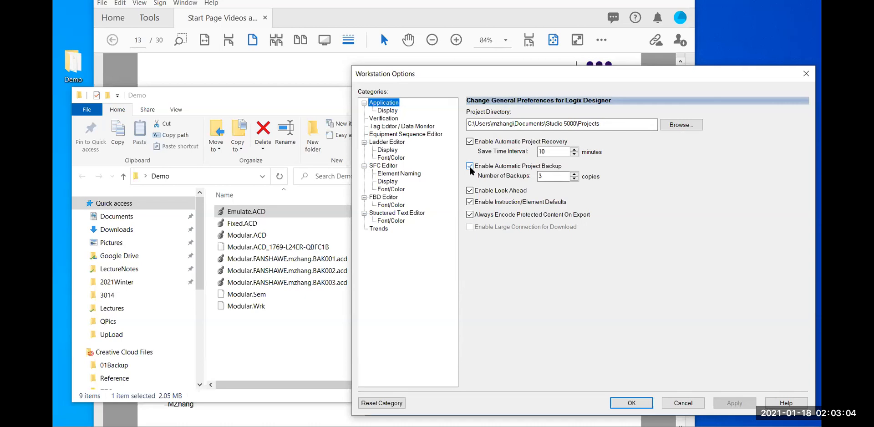
click(631, 403)
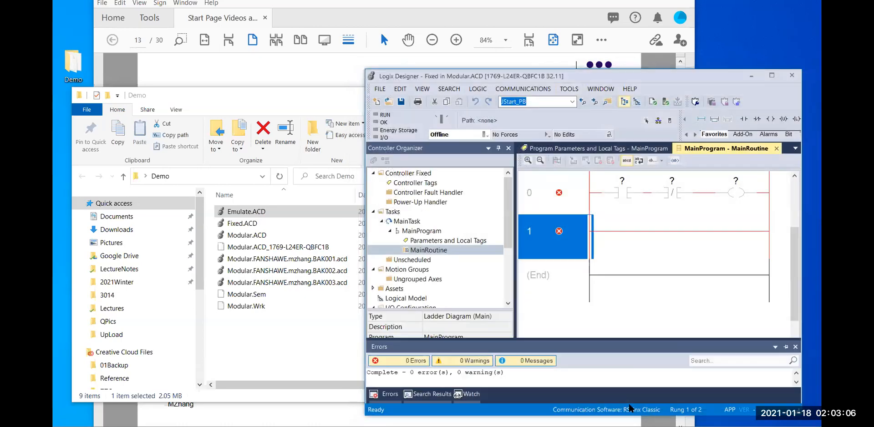
click(751, 75)
click(473, 97)
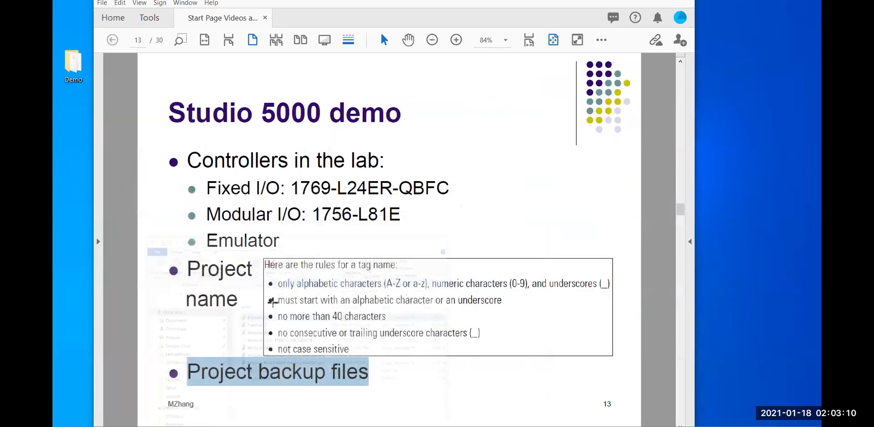